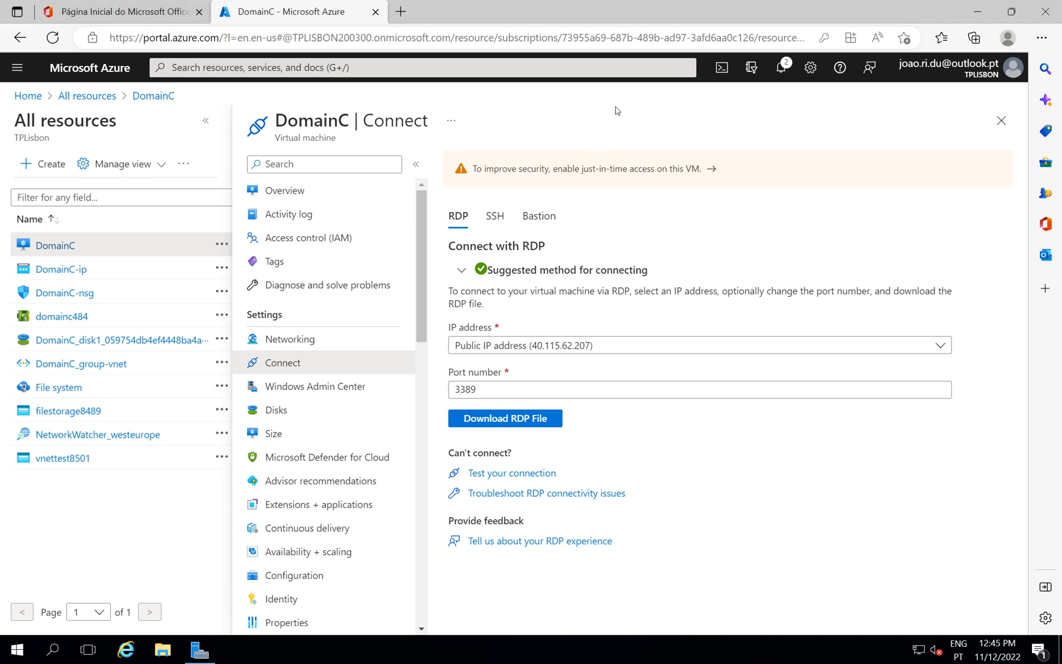
Minimize the browser and start adding a role to DomainC in Server Manager, using role-based installation and the server pool
{"action": "left_click", "coordinate": [976, 9]}
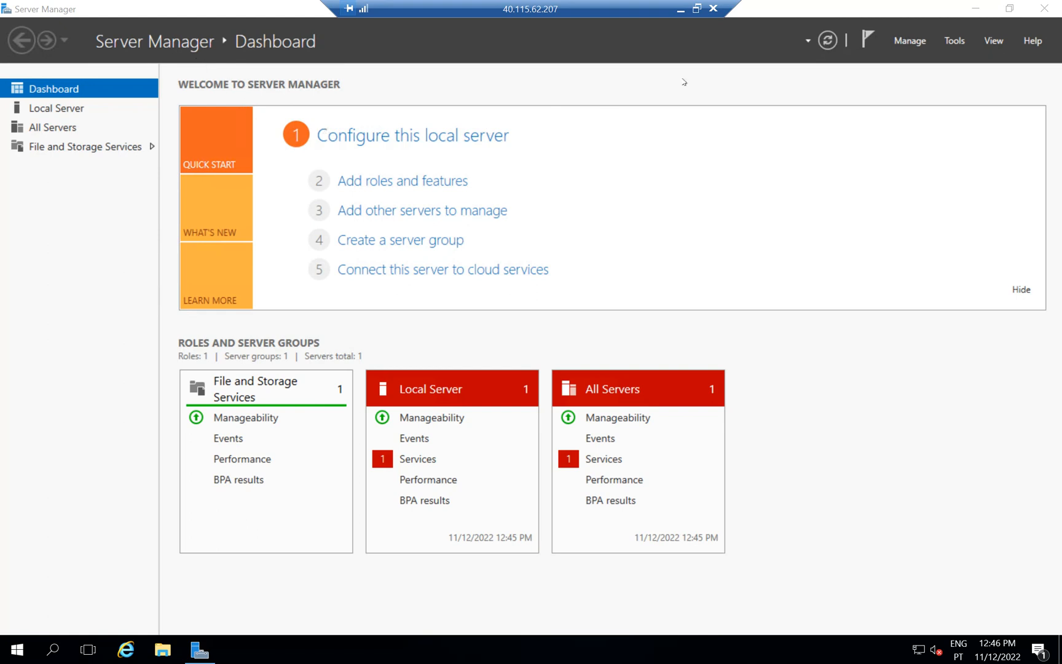
{"action": "left_click", "coordinate": [904, 40]}
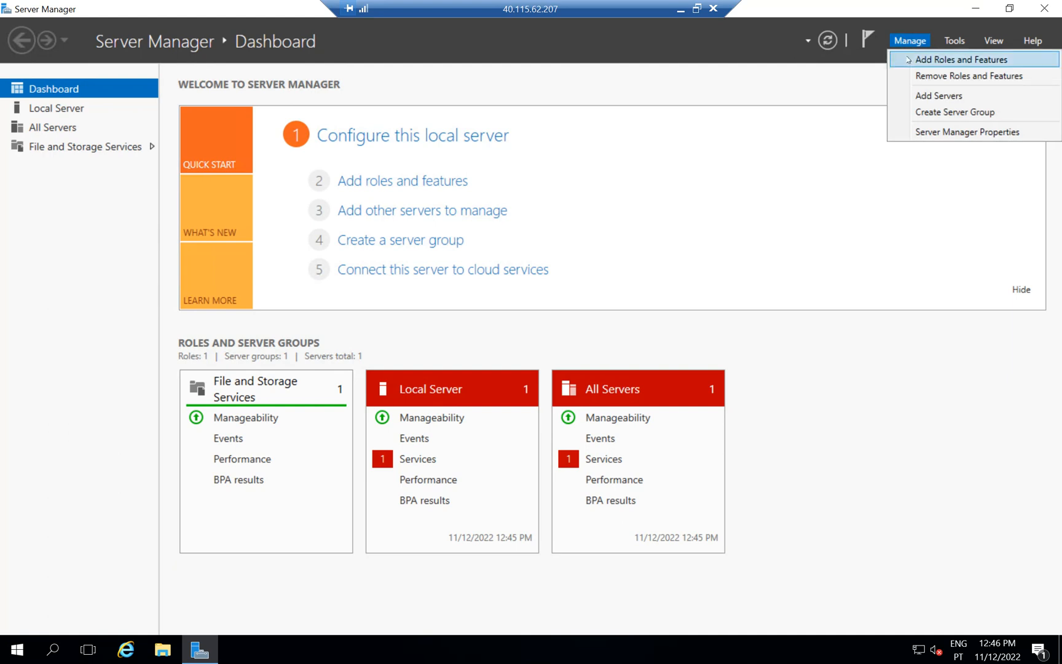
{"action": "left_click", "coordinate": [907, 60]}
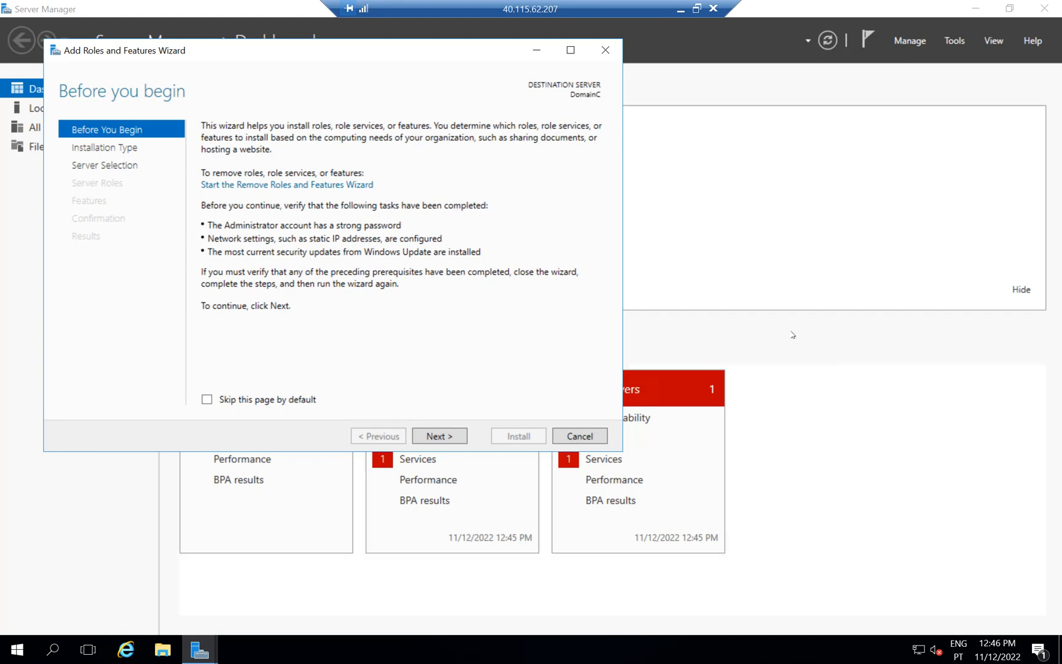
{"action": "left_click", "coordinate": [453, 435]}
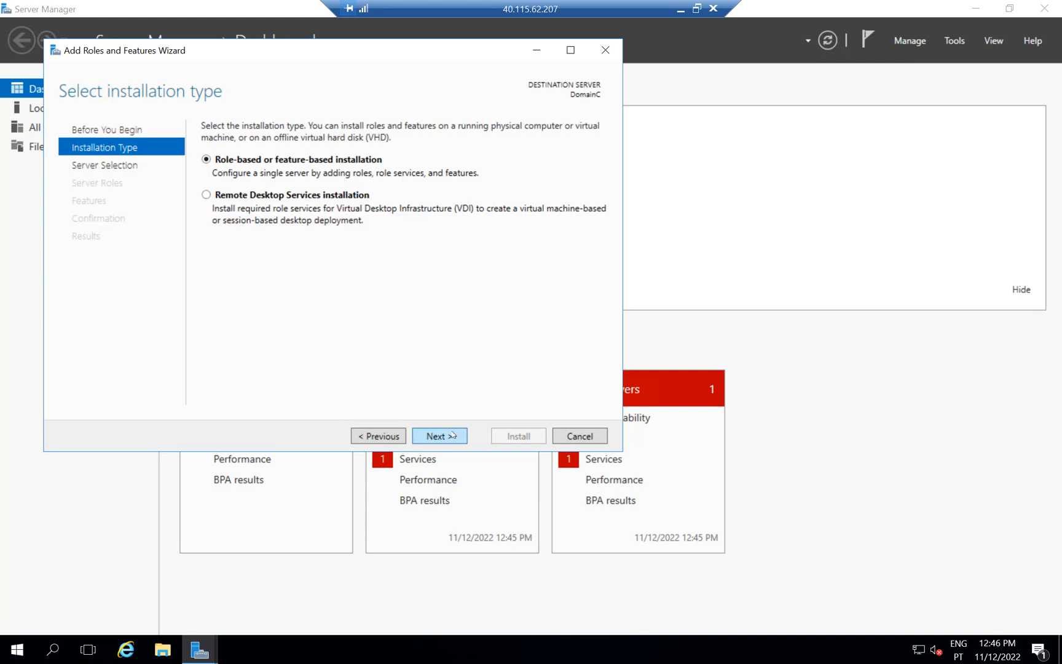
{"action": "left_click", "coordinate": [453, 435]}
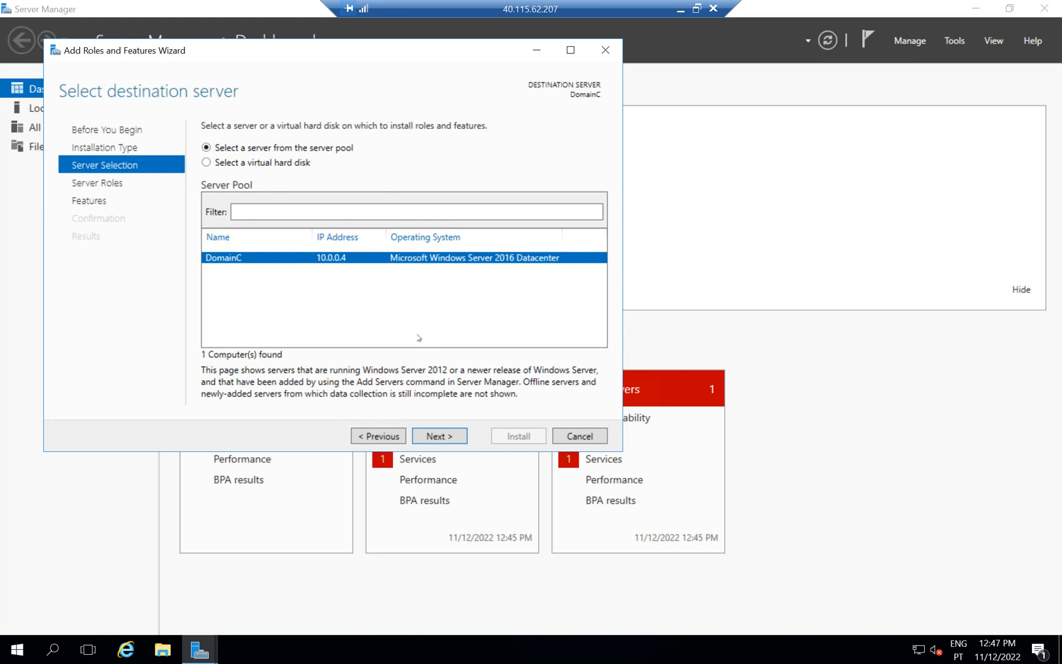
{"action": "left_click", "coordinate": [439, 436]}
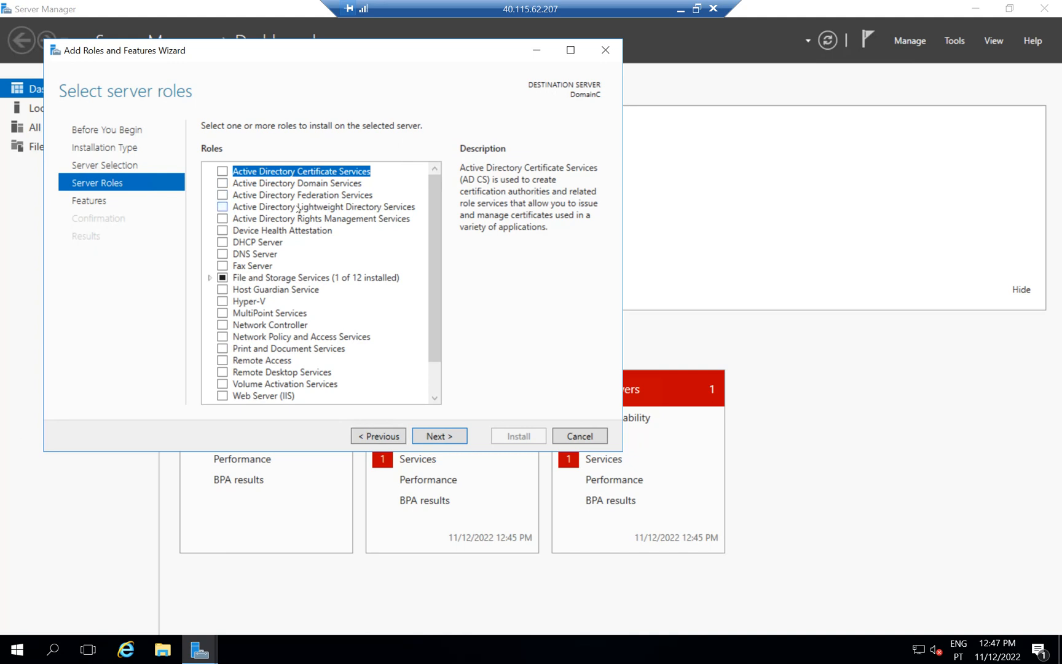
Select the Active Directory Domain Services role with its required features and management tools, keeping the default feature selection
{"action": "left_click", "coordinate": [222, 184]}
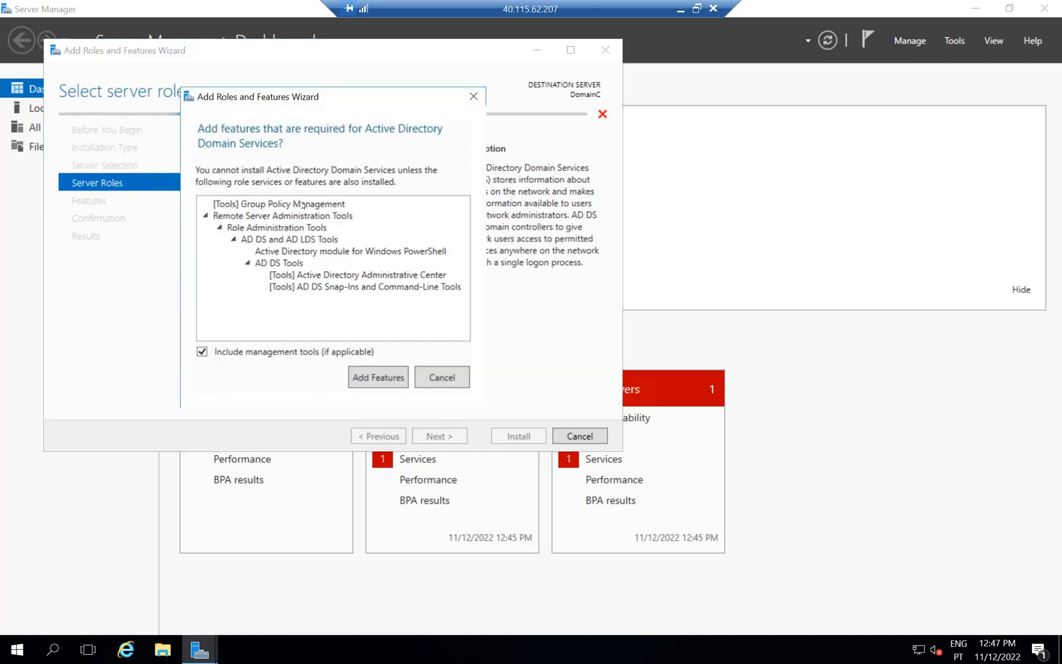
{"action": "left_click", "coordinate": [375, 381]}
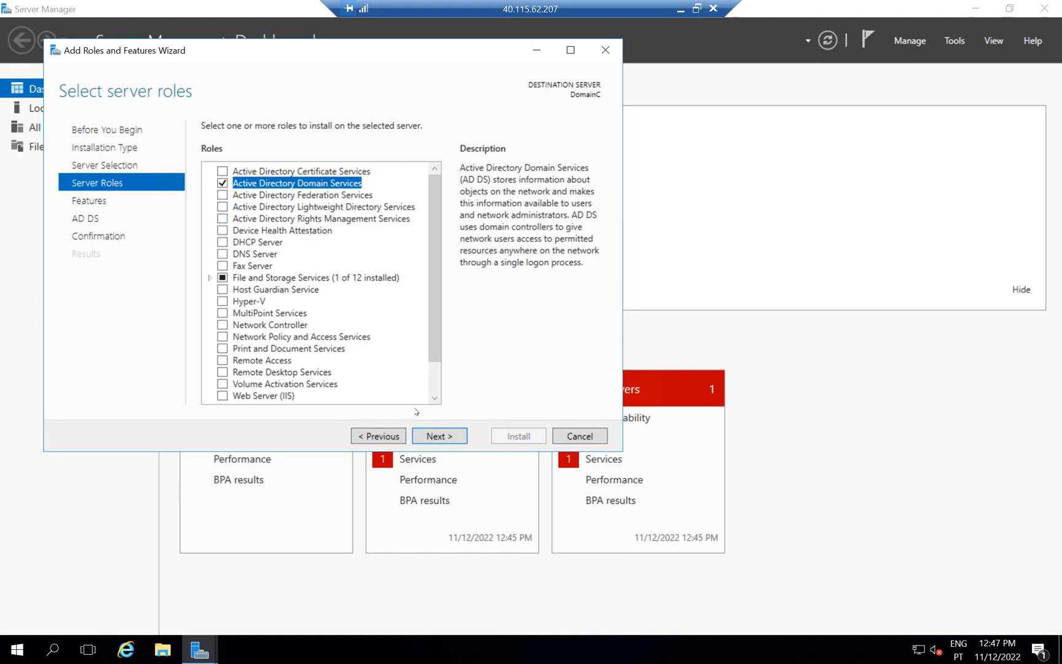
{"action": "left_click", "coordinate": [426, 434]}
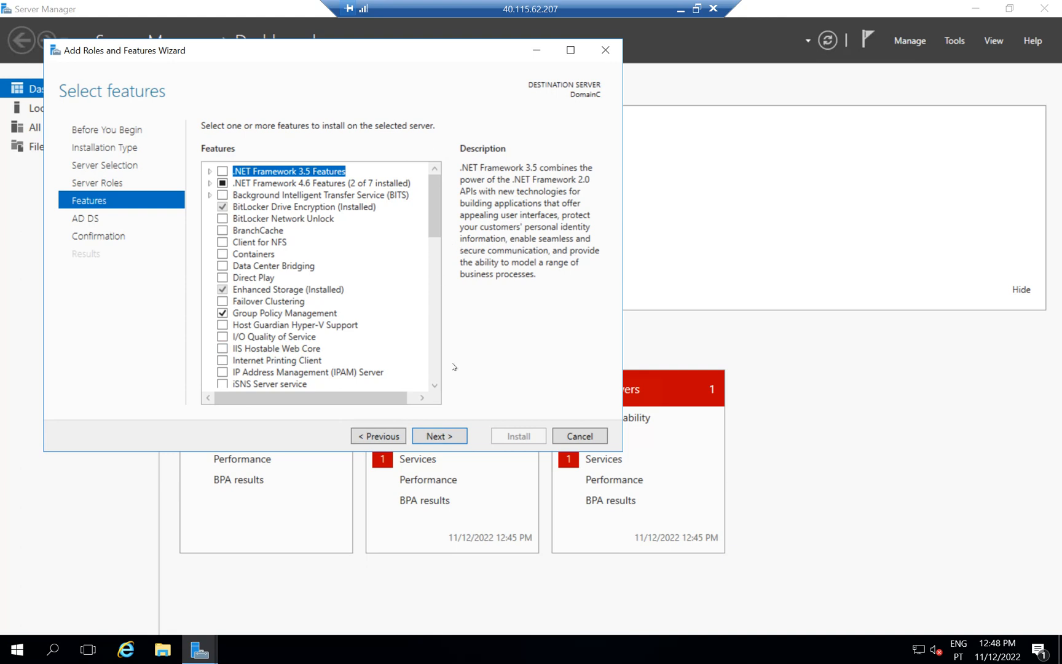
{"action": "left_click", "coordinate": [436, 435]}
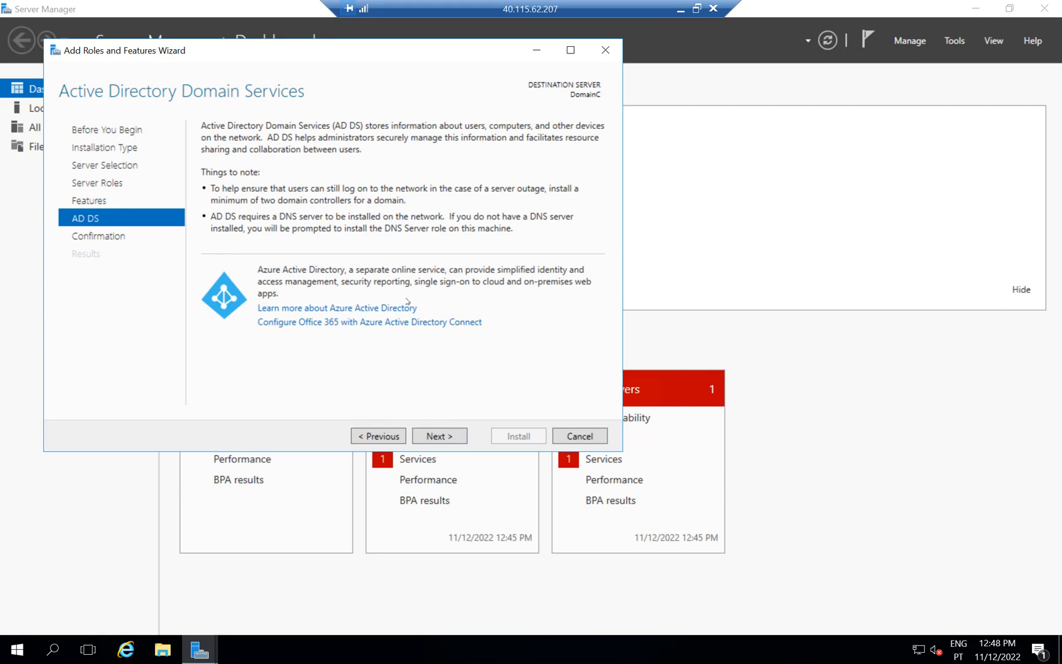
{"action": "left_click", "coordinate": [440, 437]}
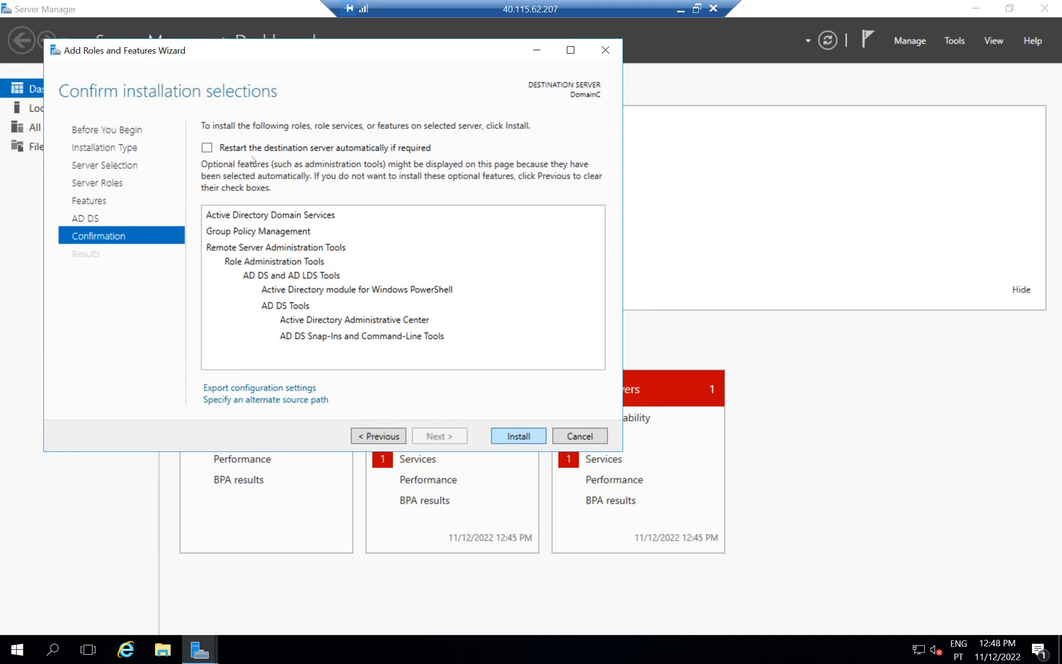
Allow the destination server to restart automatically if required and install the selected role and features
{"action": "left_click", "coordinate": [207, 148]}
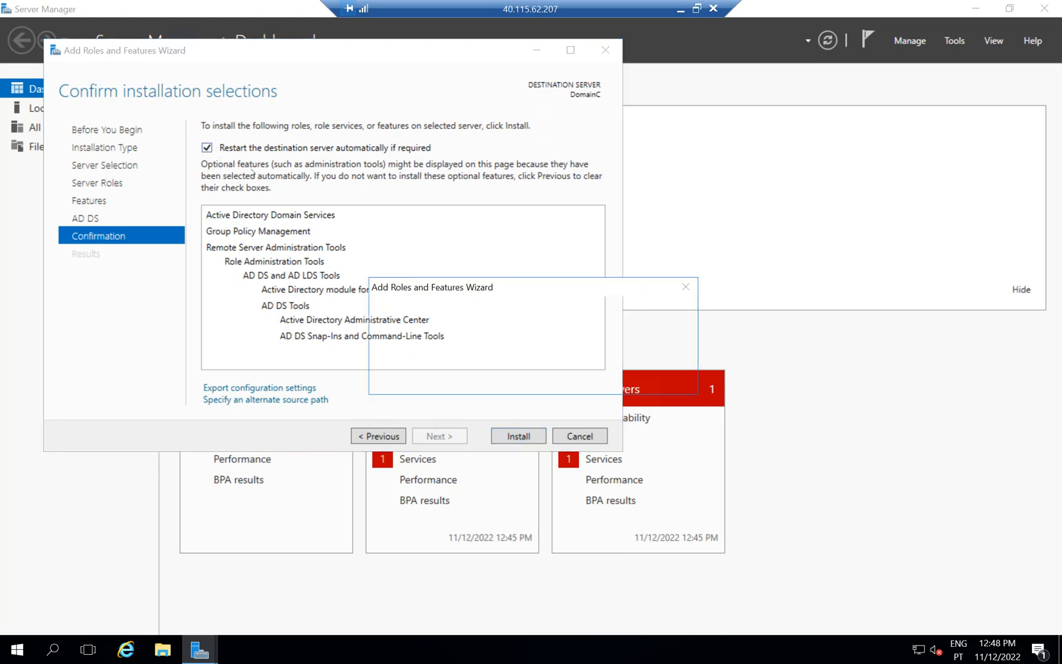
{"action": "left_click", "coordinate": [578, 378]}
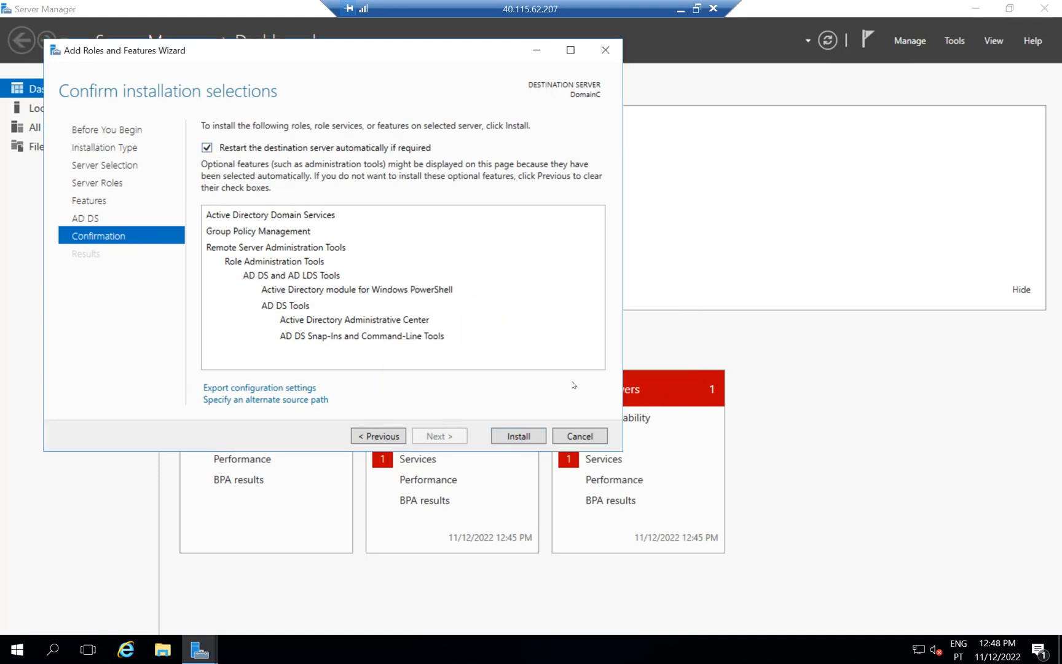
{"action": "left_click", "coordinate": [507, 437]}
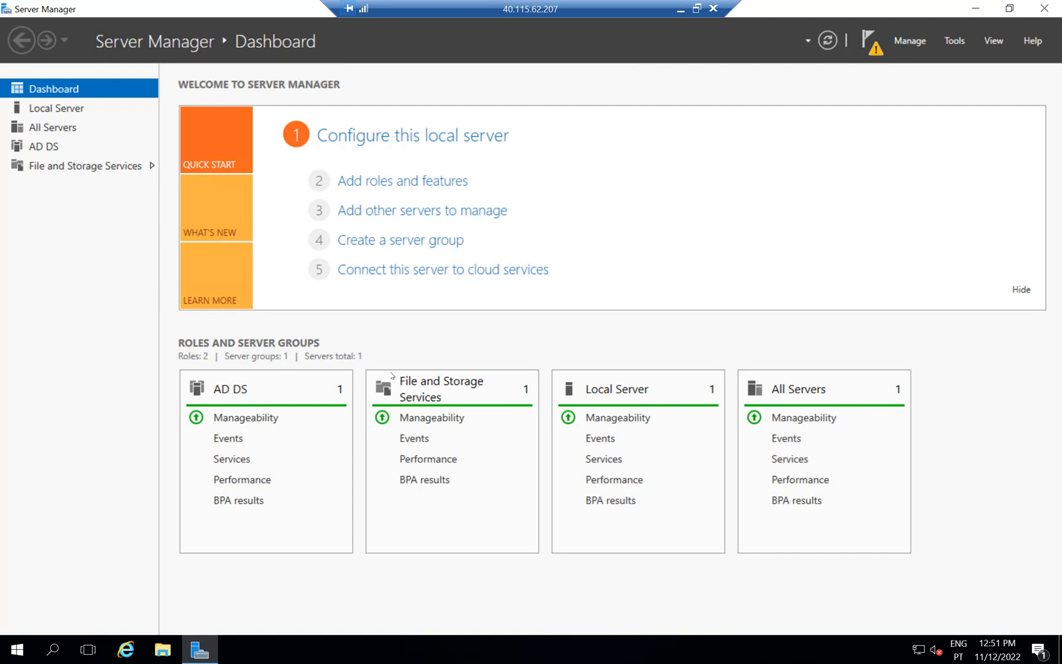
Start promoting the server to a domain controller in a new forest with the root domain name MicrosoftSupport.local
{"action": "left_click", "coordinate": [865, 41]}
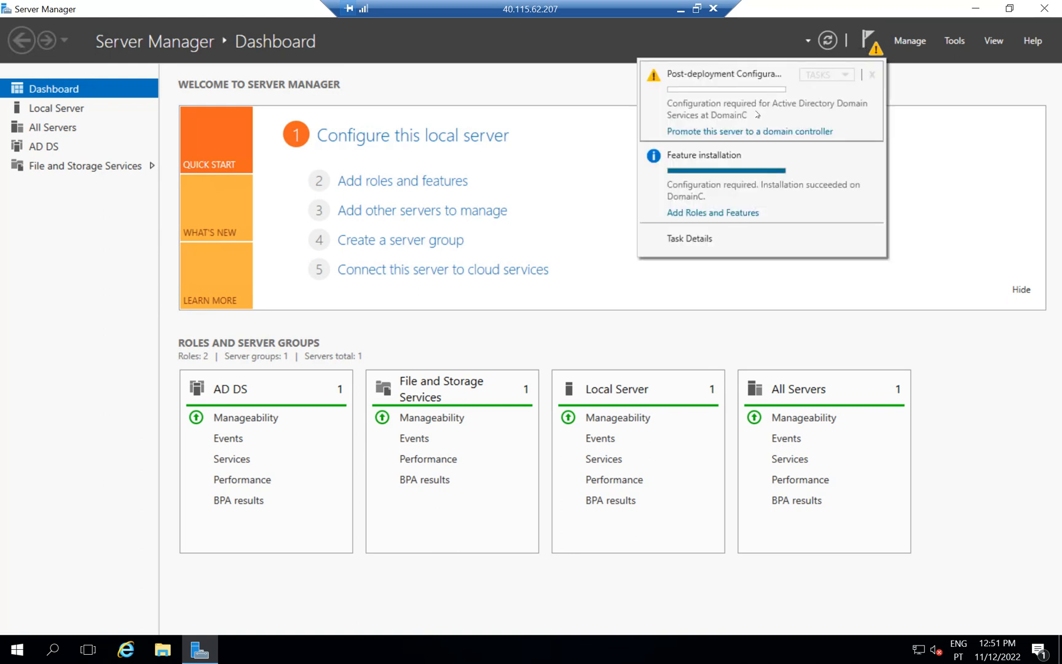
{"action": "left_click", "coordinate": [721, 130]}
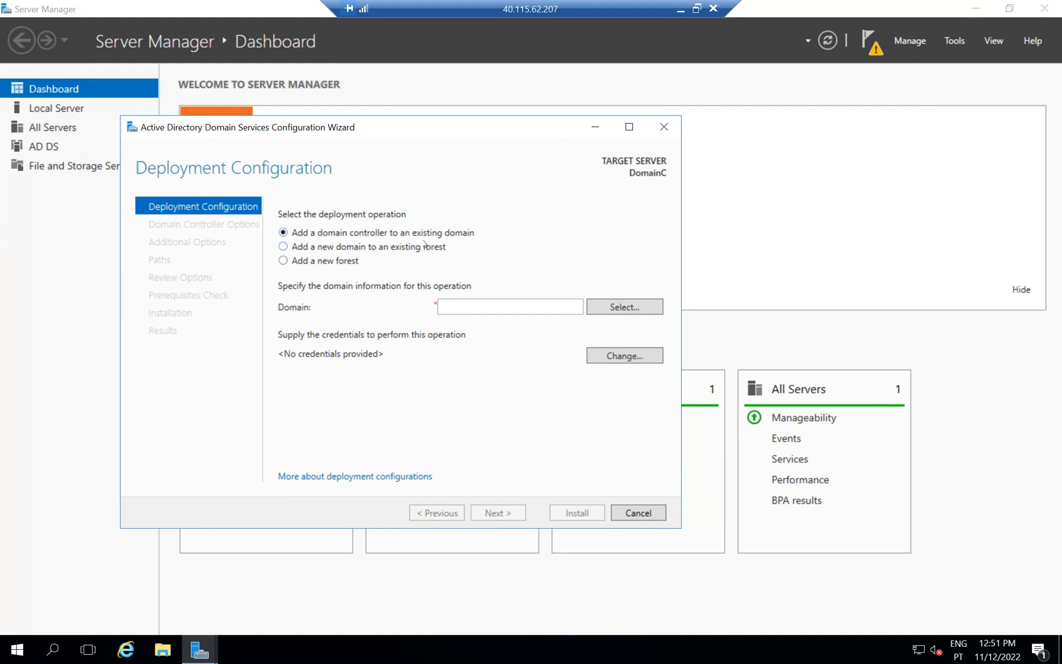
{"action": "left_click", "coordinate": [338, 261]}
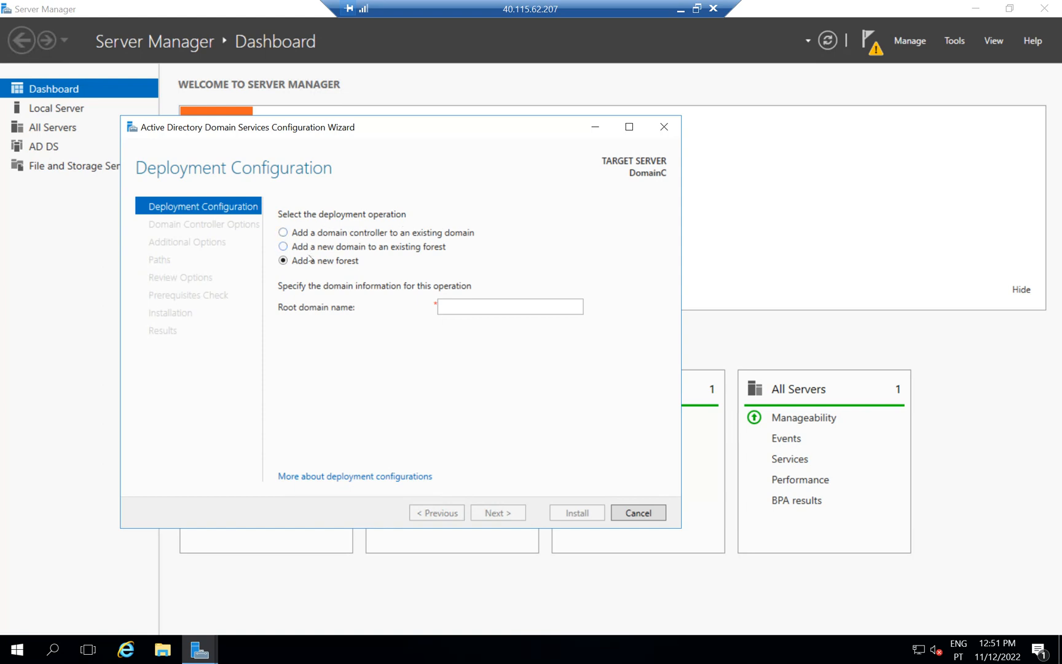
{"action": "left_click", "coordinate": [463, 306]}
{"action": "type", "text": "Microsof"}
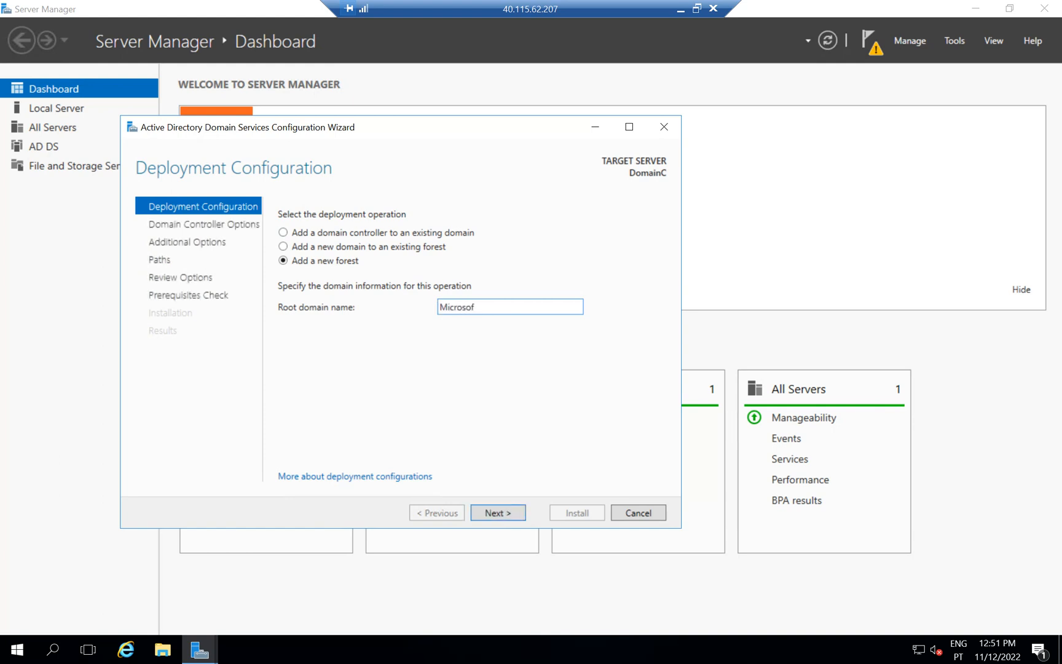
{"action": "type", "text": "tSupport"}
{"action": "type", "text": ".local"}
{"action": "left_click", "coordinate": [512, 514]}
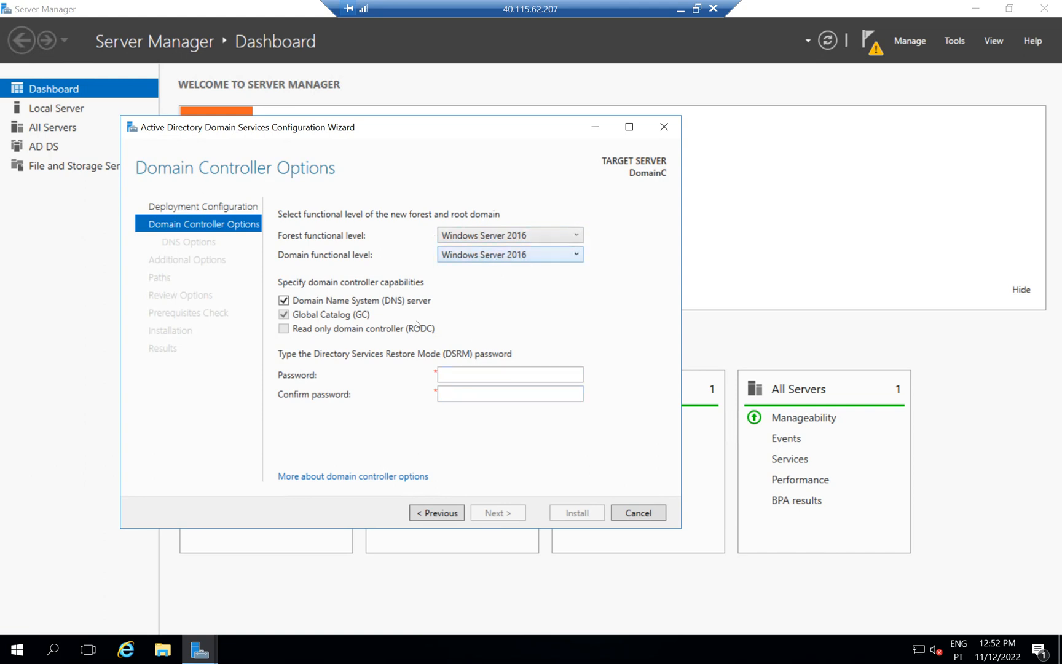
Enter and confirm the Directory Services Restore Mode password, keeping the default functional levels and domain controller capabilities
{"action": "left_click", "coordinate": [462, 371]}
{"action": "type", "text": "••••••••••••"}
{"action": "key", "text": "Tab"}
{"action": "type", "text": "•••••••••••"}
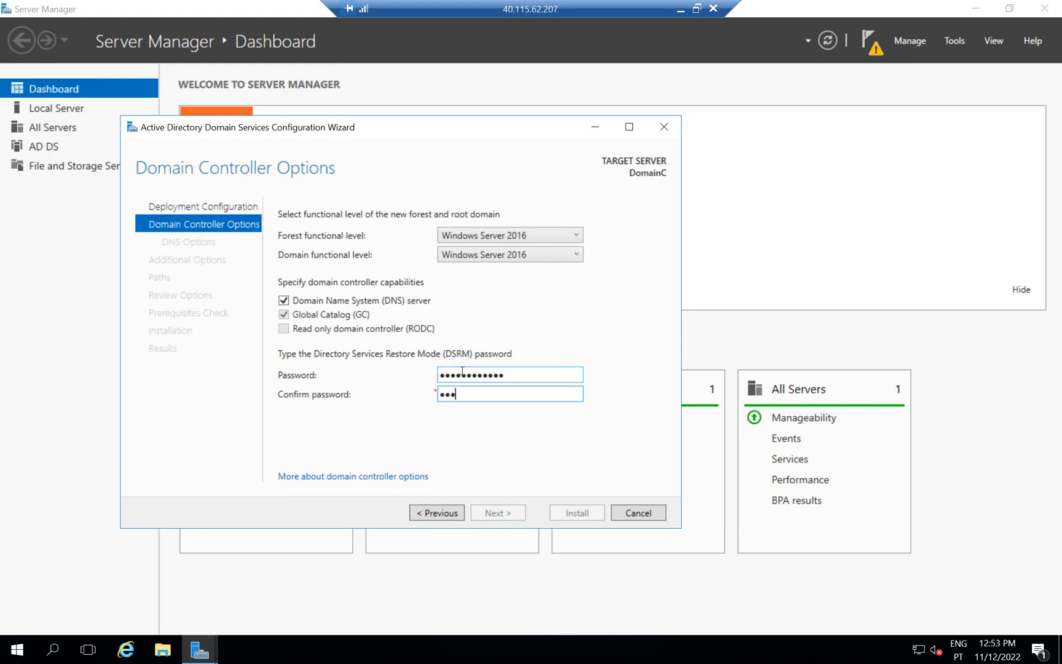
{"action": "type", "text": "•"}
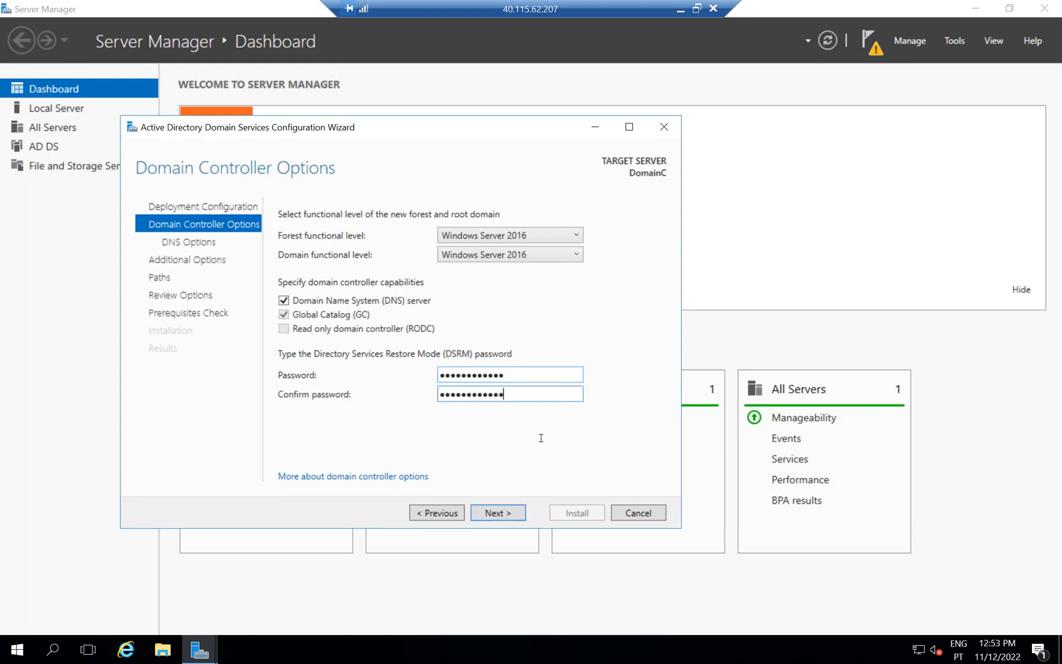
{"action": "left_click", "coordinate": [505, 514]}
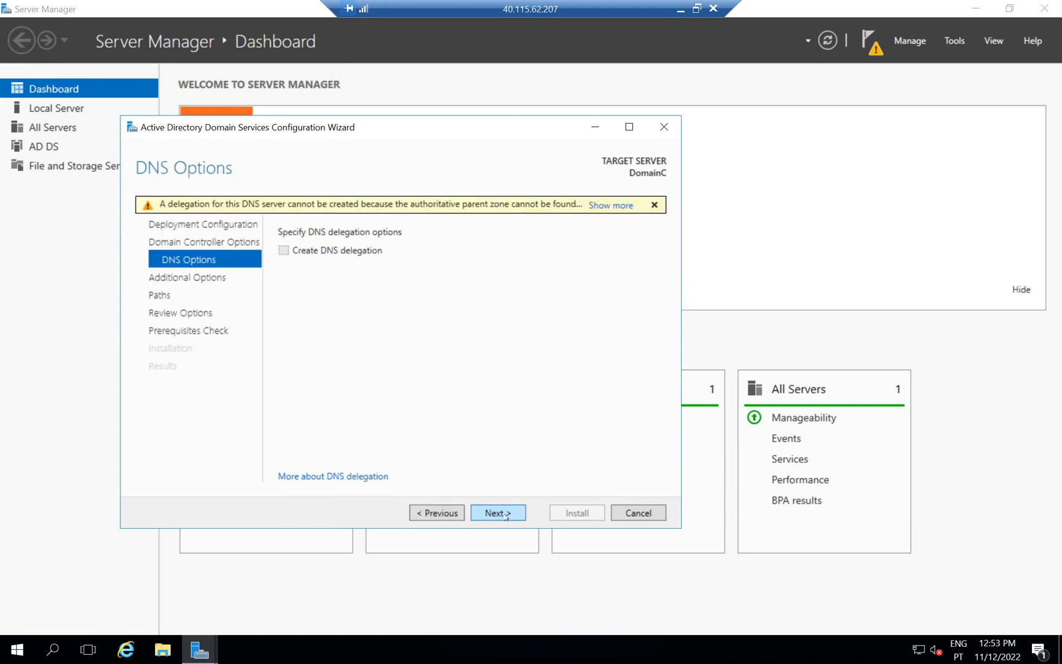
Accept the default DNS, NetBIOS name and folder path settings, and install the domain controller configuration
{"action": "left_click", "coordinate": [498, 513]}
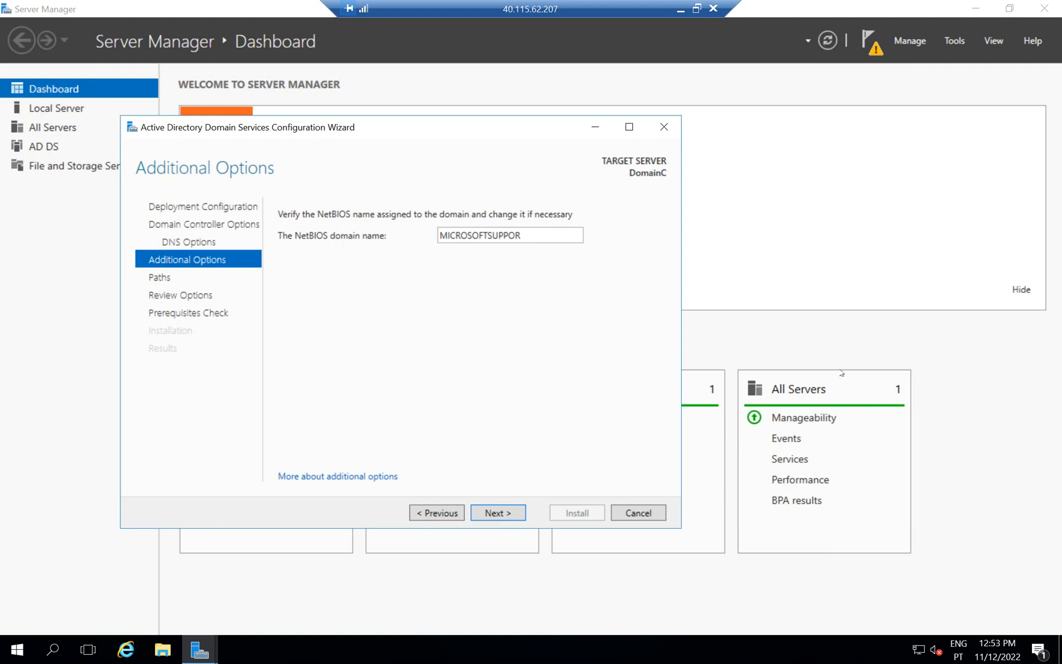
{"action": "left_click", "coordinate": [502, 512]}
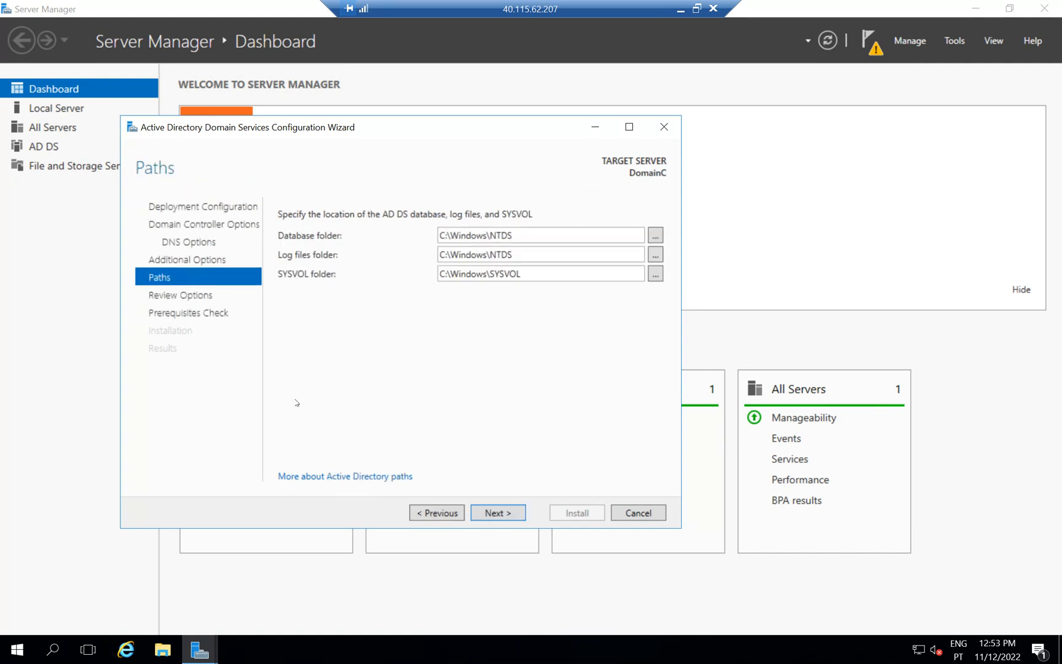
{"action": "left_click", "coordinate": [498, 515]}
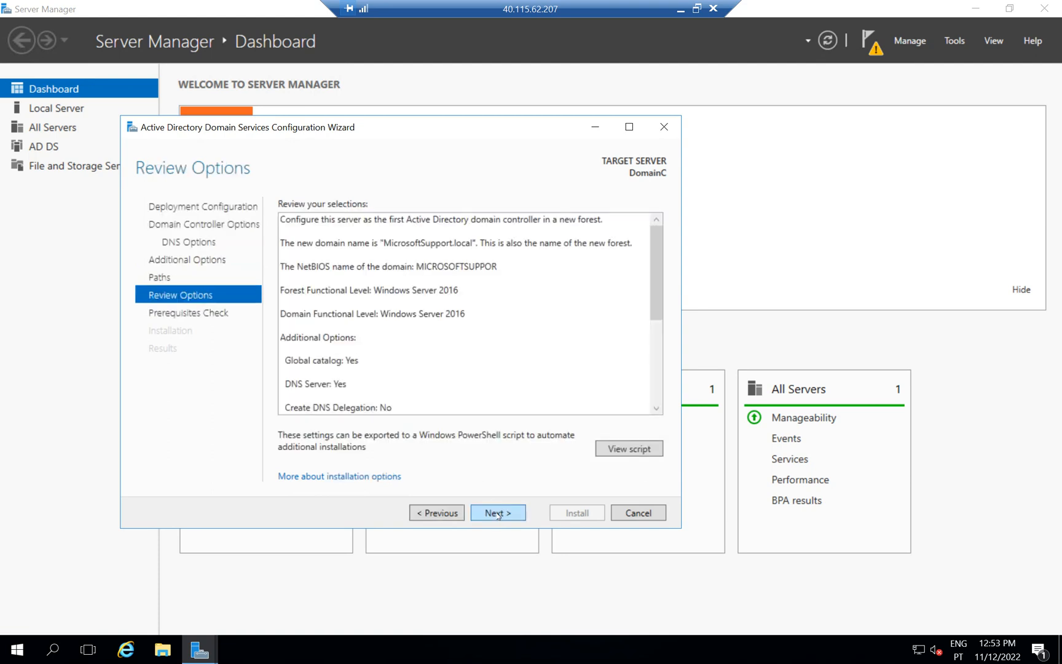
{"action": "left_click", "coordinate": [498, 512]}
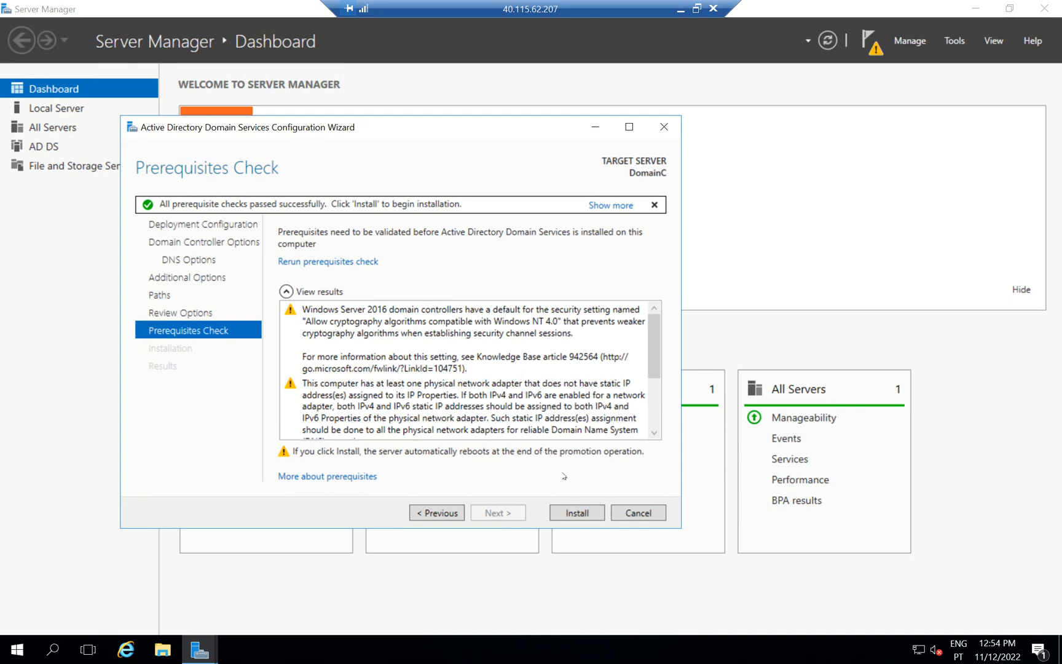
{"action": "left_click", "coordinate": [577, 513]}
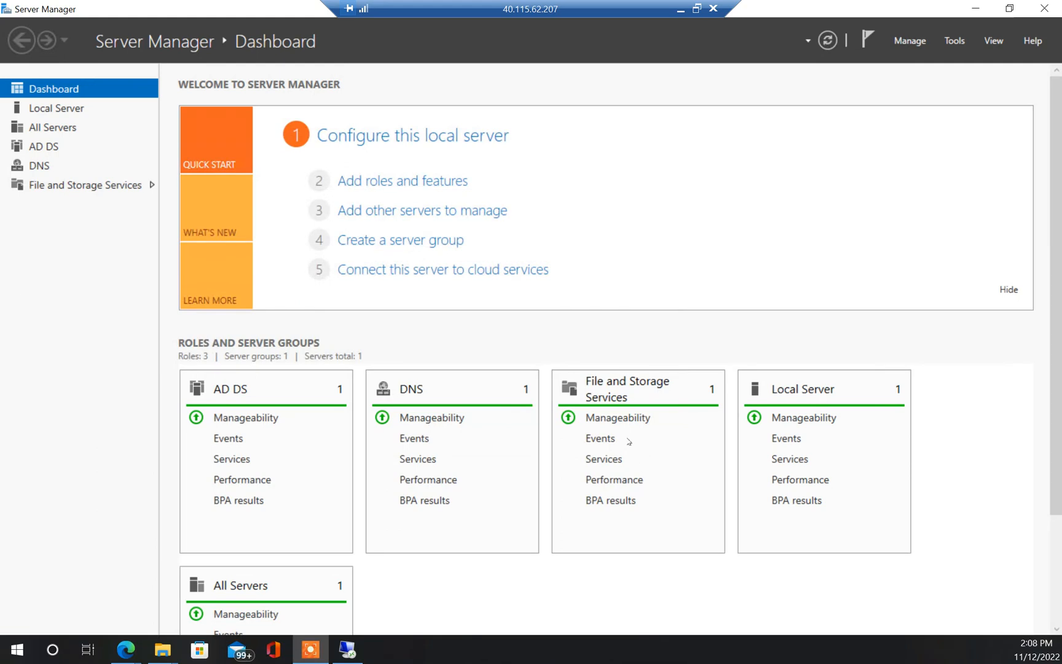
Open Active Directory Users and Computers and display the Users container of the MicrosoftSupport.local domain
{"action": "left_click", "coordinate": [49, 148]}
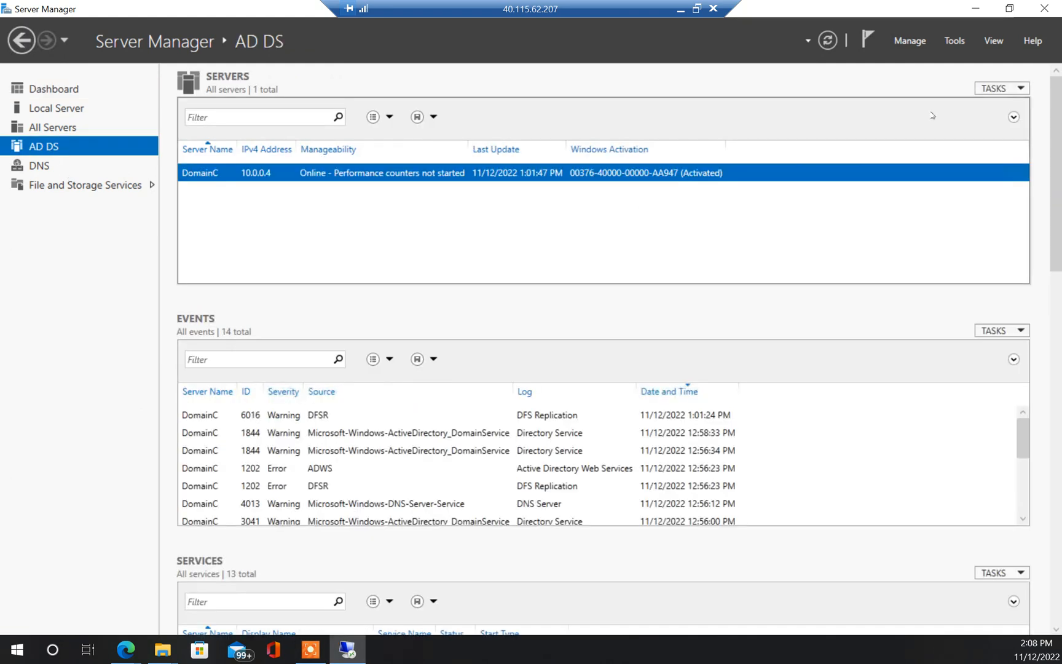
{"action": "left_click", "coordinate": [908, 41]}
{"action": "left_click", "coordinate": [954, 40]}
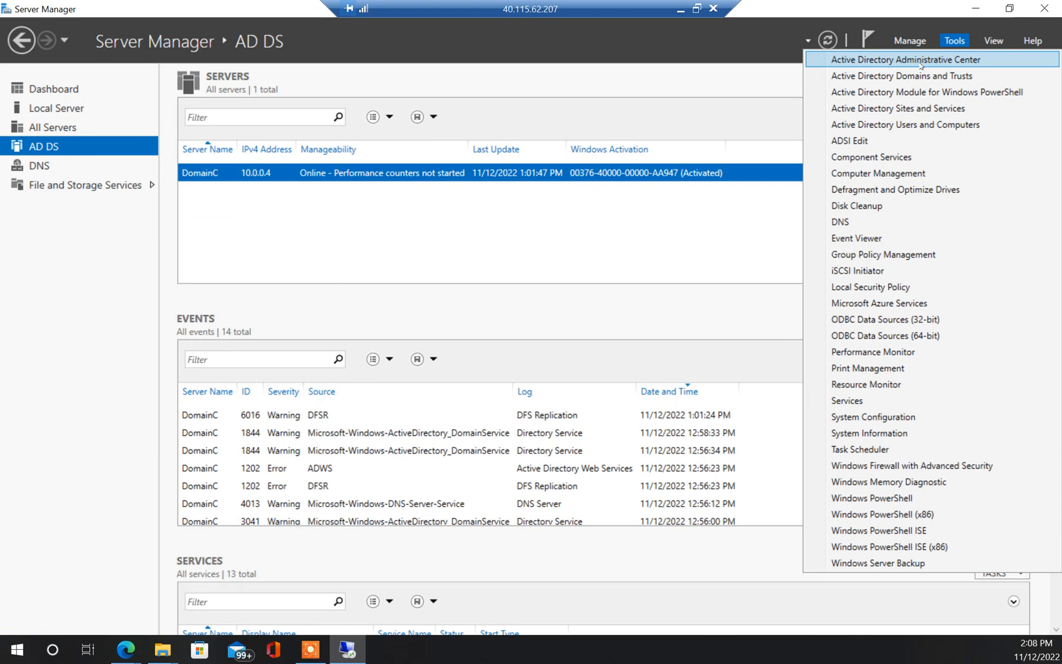
{"action": "left_click", "coordinate": [916, 125]}
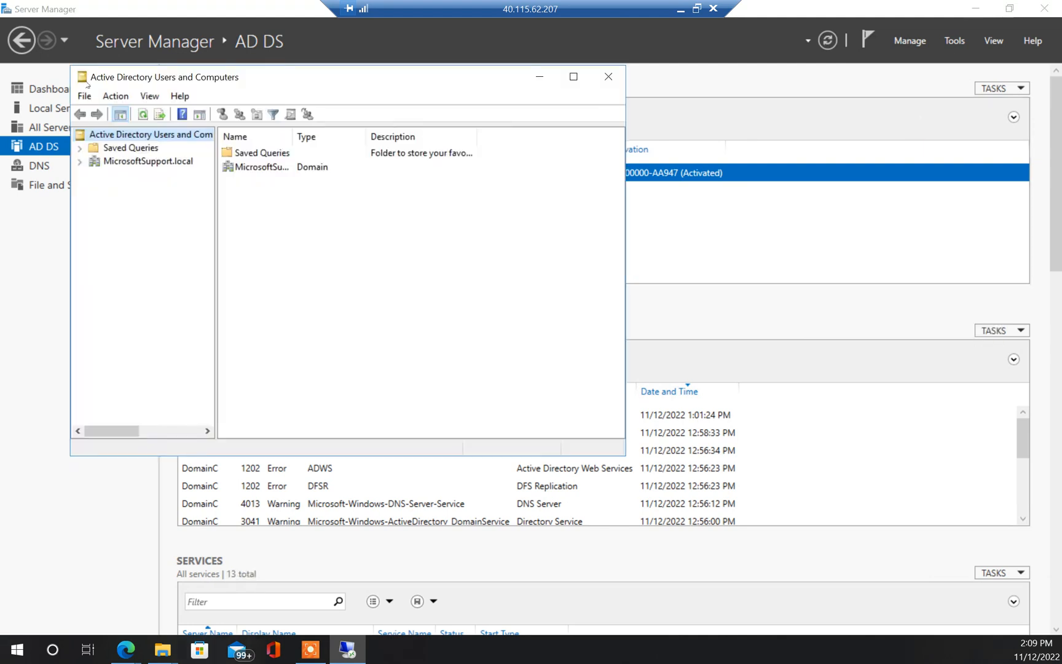
{"action": "left_click", "coordinate": [80, 161]}
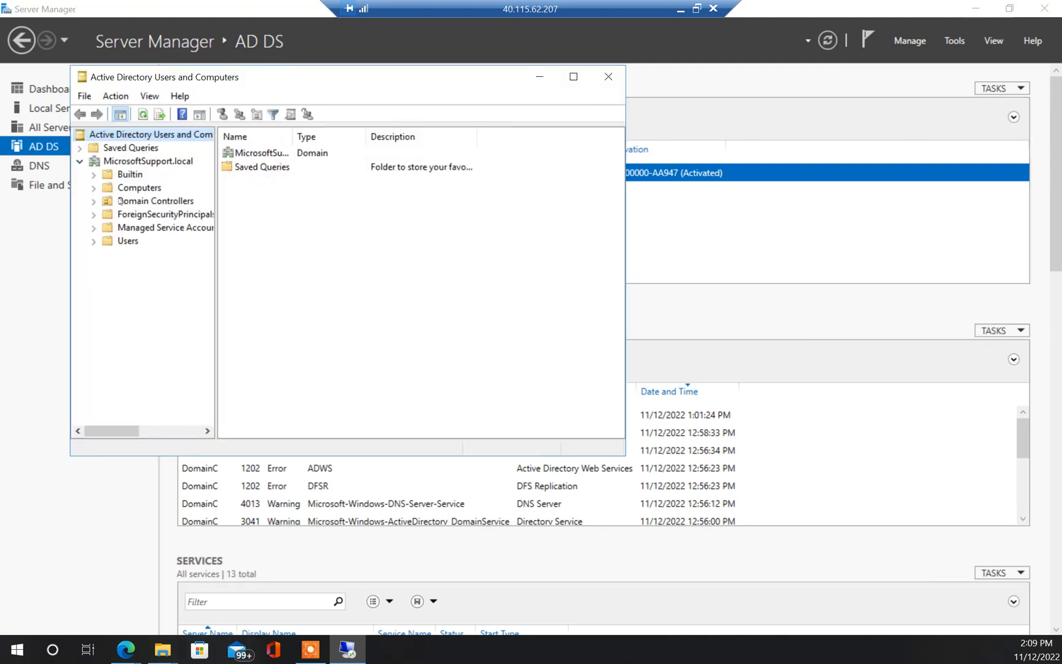
{"action": "left_click", "coordinate": [111, 241]}
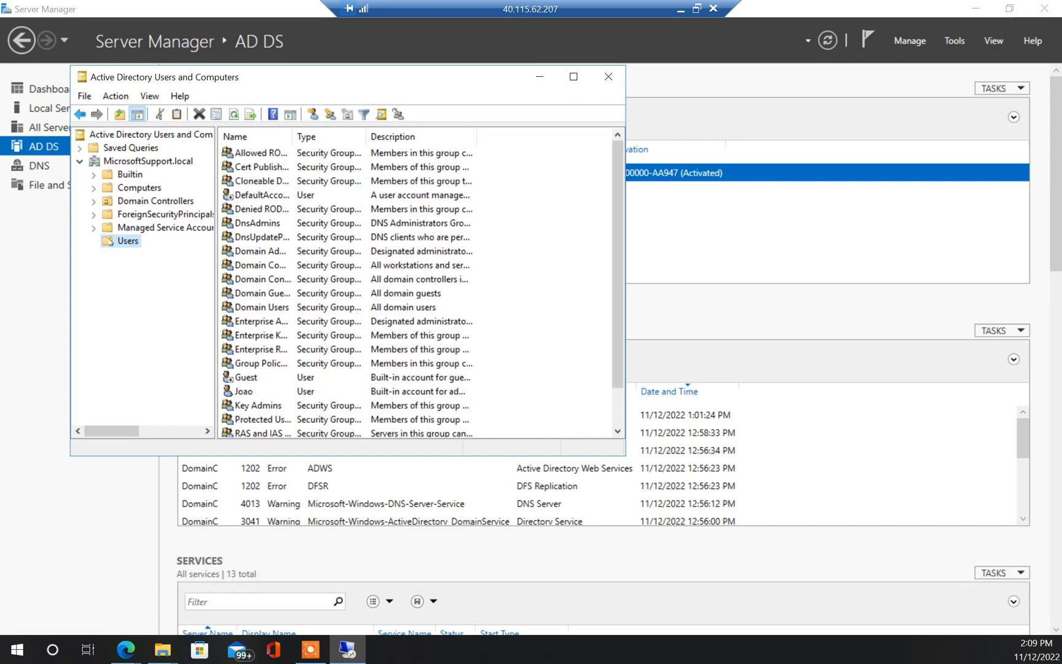
{"action": "left_click", "coordinate": [300, 393]}
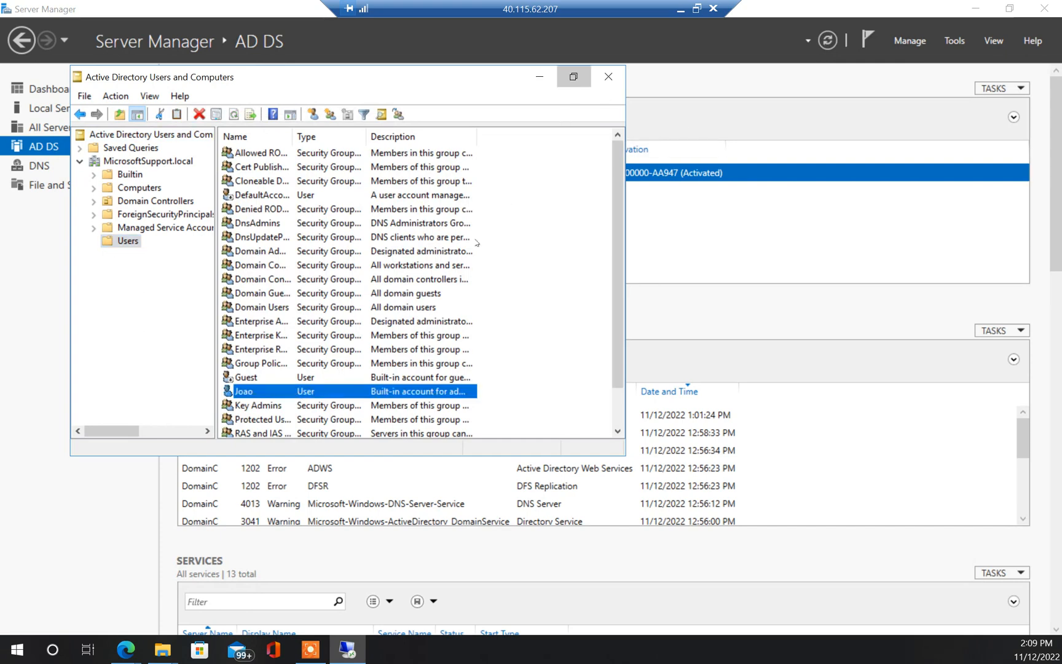
{"action": "left_click", "coordinate": [574, 77]}
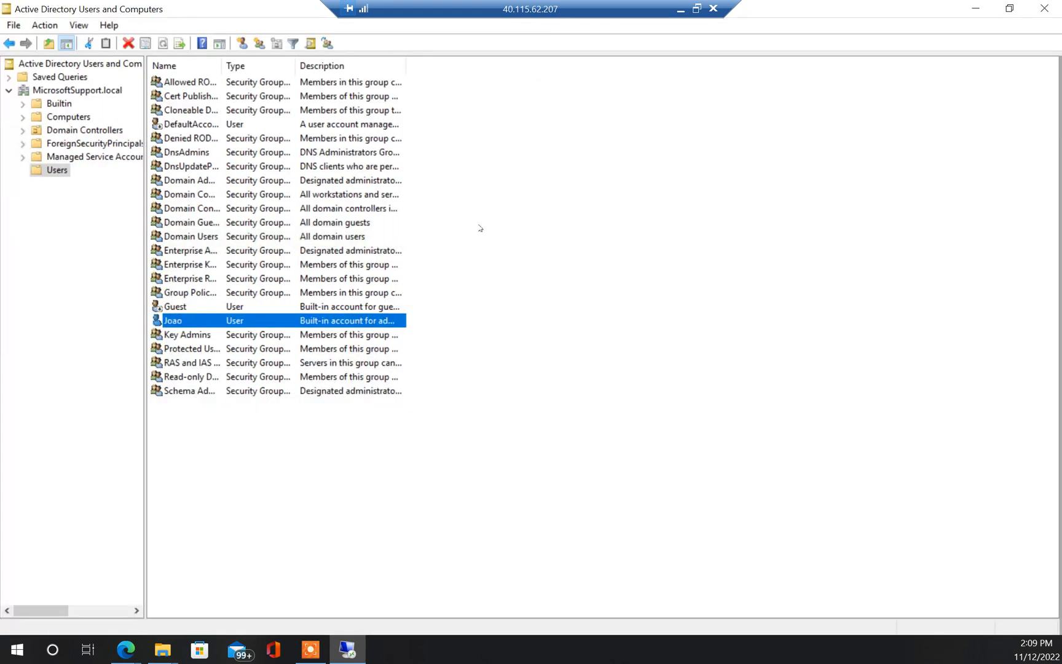
{"action": "right_click", "coordinate": [341, 326]}
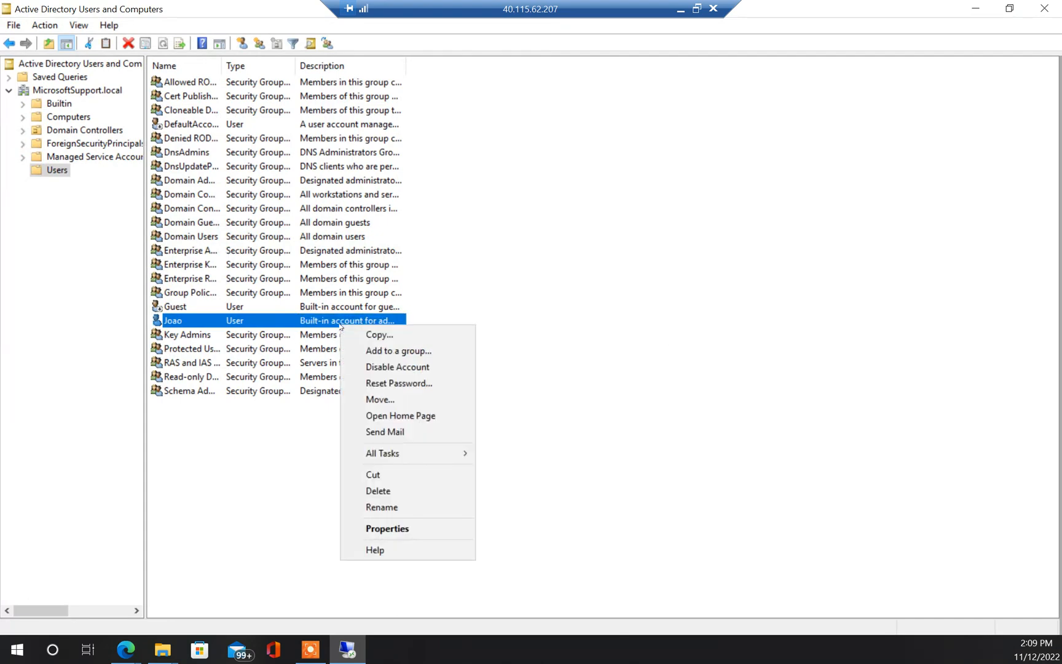
{"action": "left_click", "coordinate": [382, 527]}
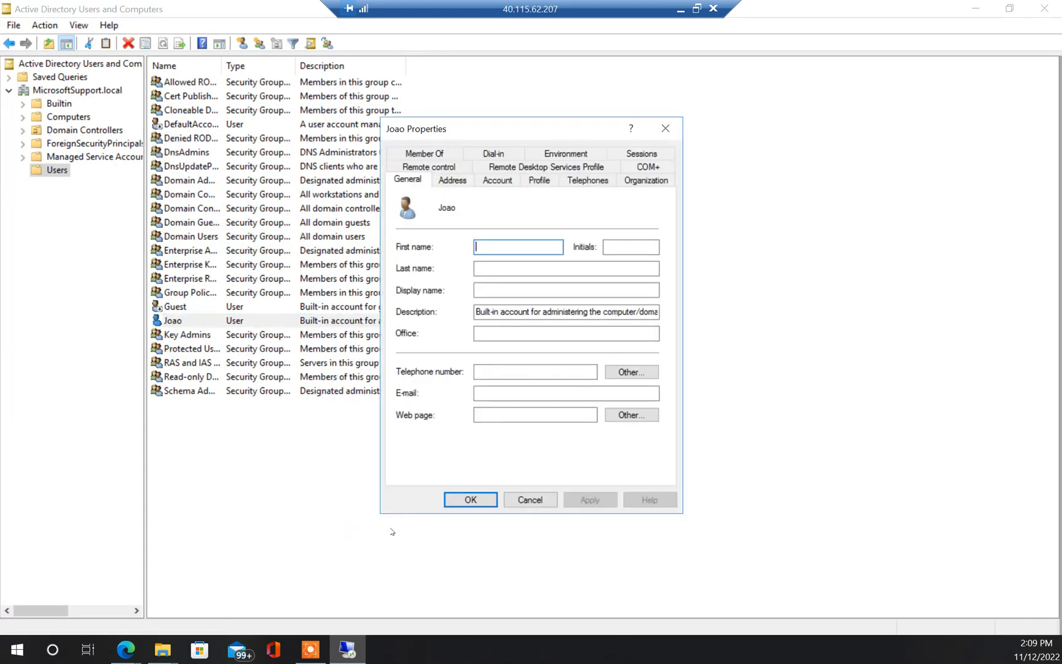
{"action": "left_click", "coordinate": [498, 181]}
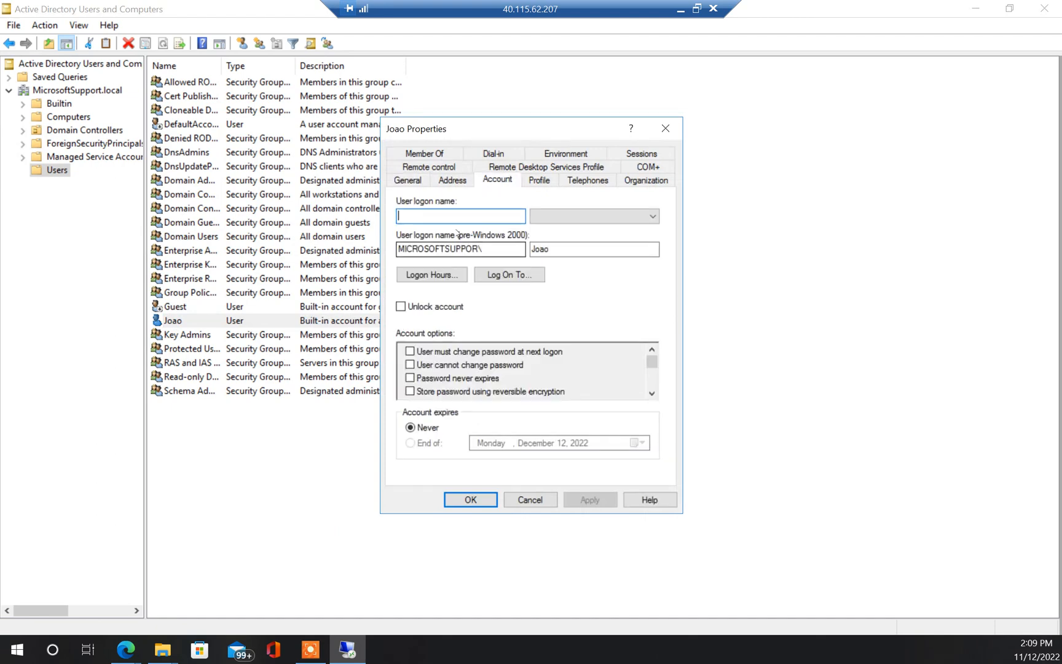
{"action": "left_click", "coordinate": [641, 219]}
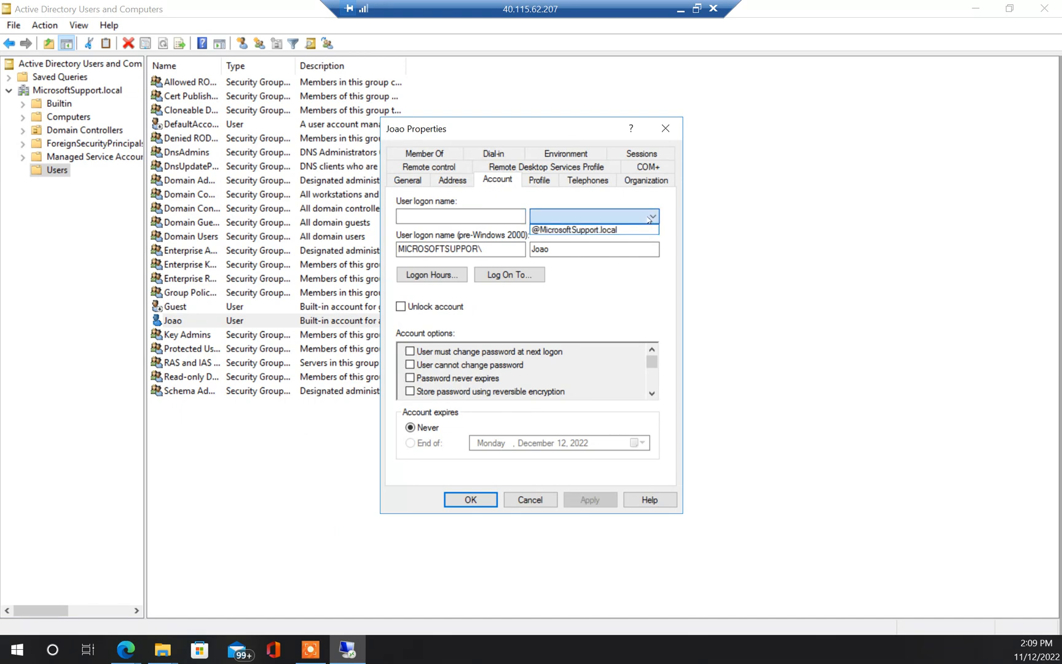
{"action": "left_click", "coordinate": [568, 229]}
{"action": "left_click", "coordinate": [431, 214]}
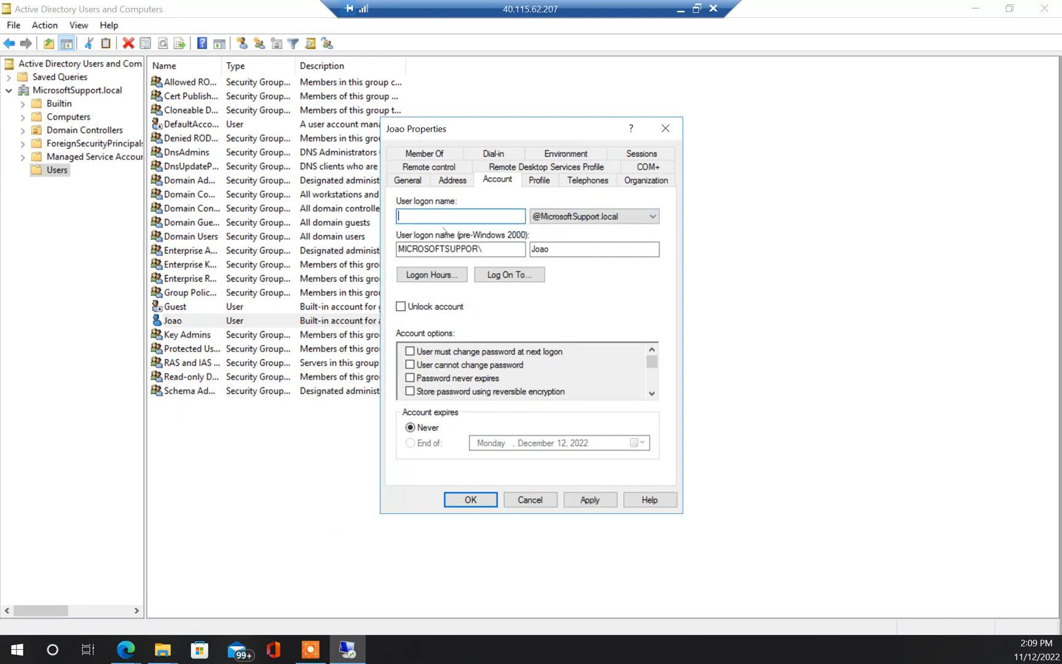
{"action": "type", "text": "Joao"}
{"action": "left_click", "coordinate": [587, 497]}
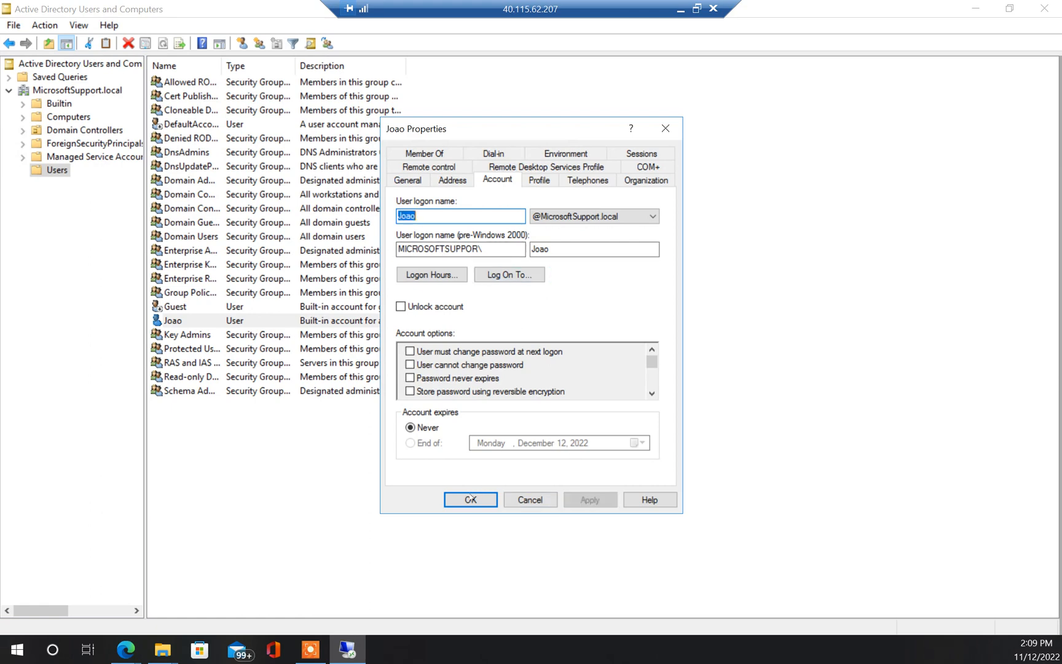
{"action": "left_click", "coordinate": [466, 496]}
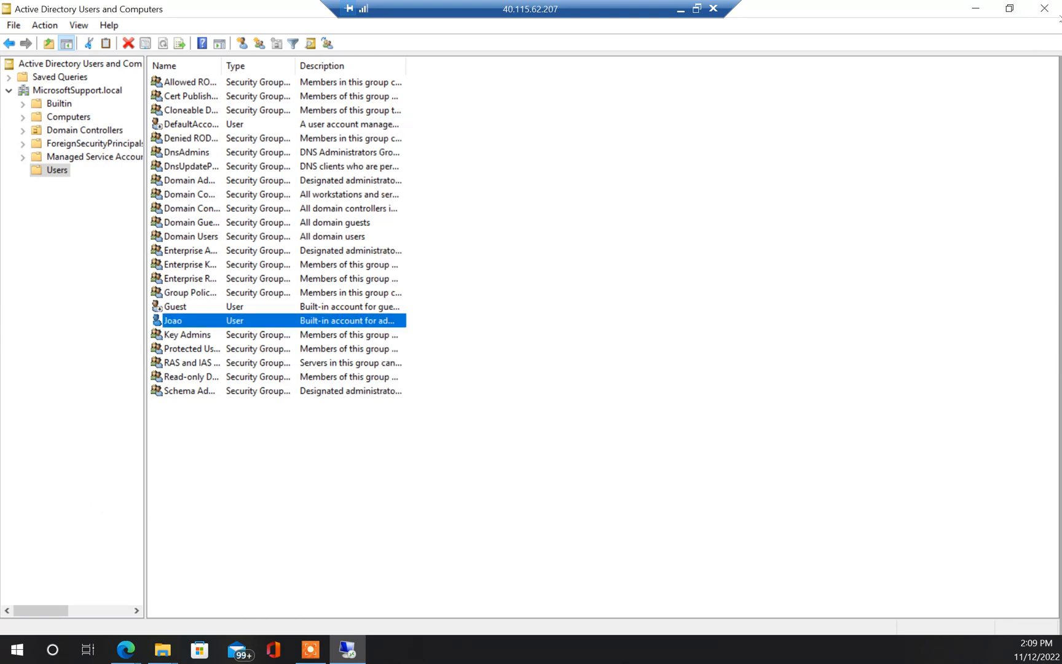
Close Active Directory Users and Computers and Server Manager, and sign out of the DomainC remote session
{"action": "left_click", "coordinate": [1043, 11]}
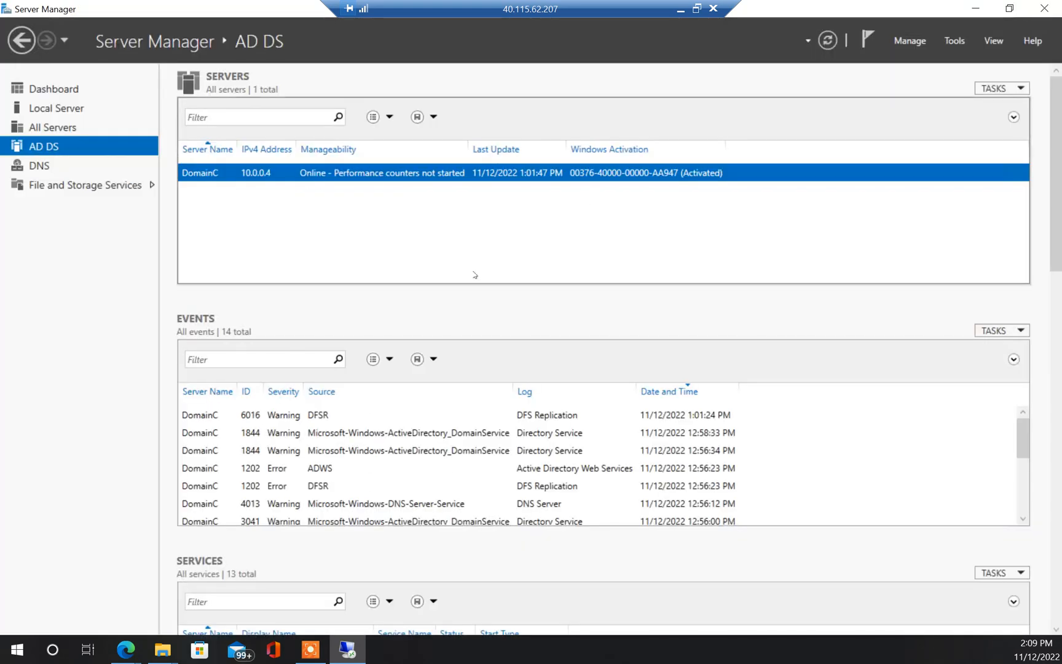
{"action": "left_click", "coordinate": [1043, 9]}
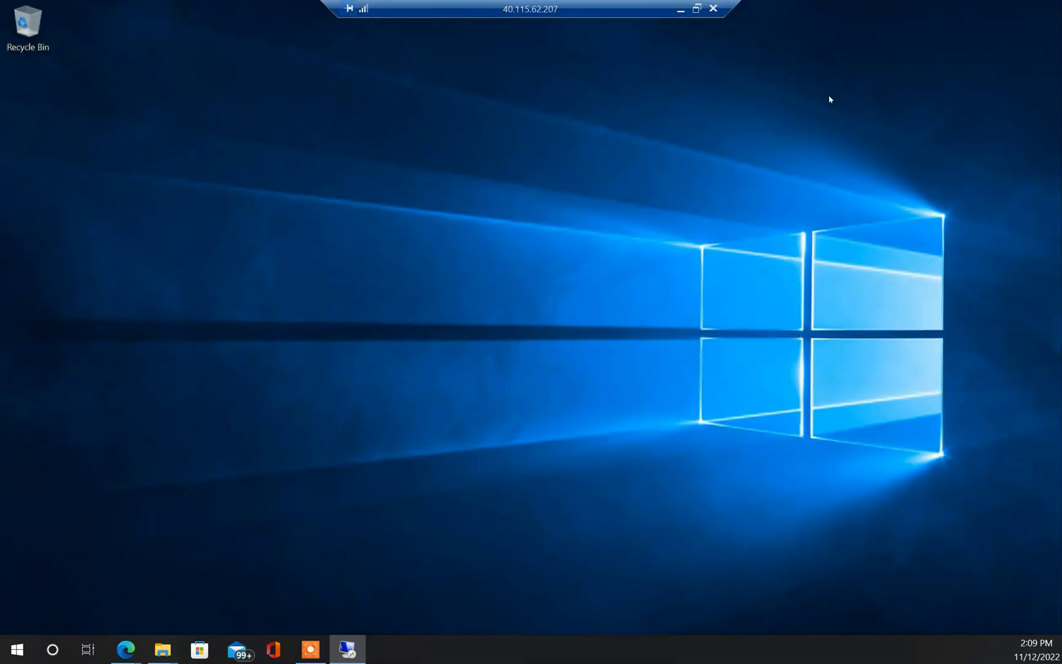
{"action": "left_click", "coordinate": [14, 655]}
{"action": "left_click", "coordinate": [697, 8]}
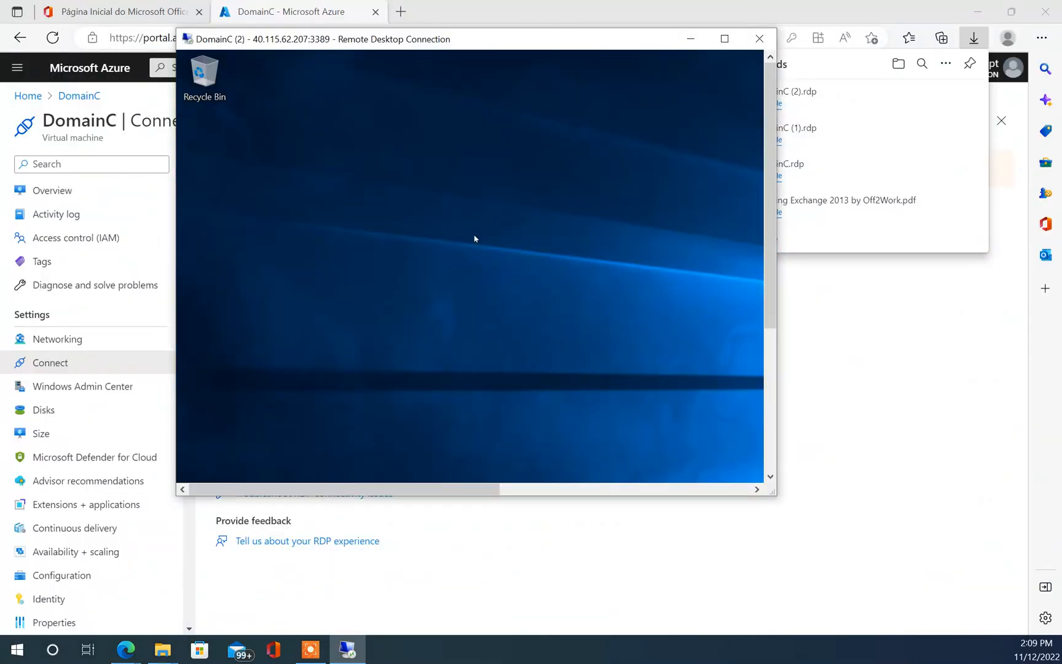
{"action": "left_click_drag", "start_coordinate": [770, 234], "coordinate": [770, 377]}
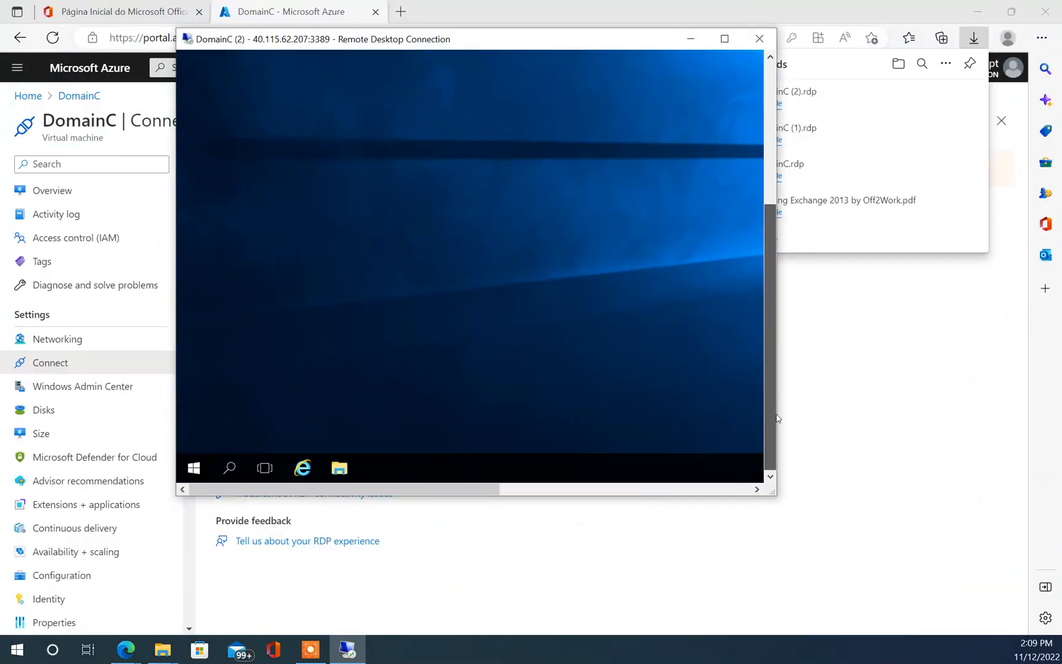
{"action": "left_click", "coordinate": [196, 464]}
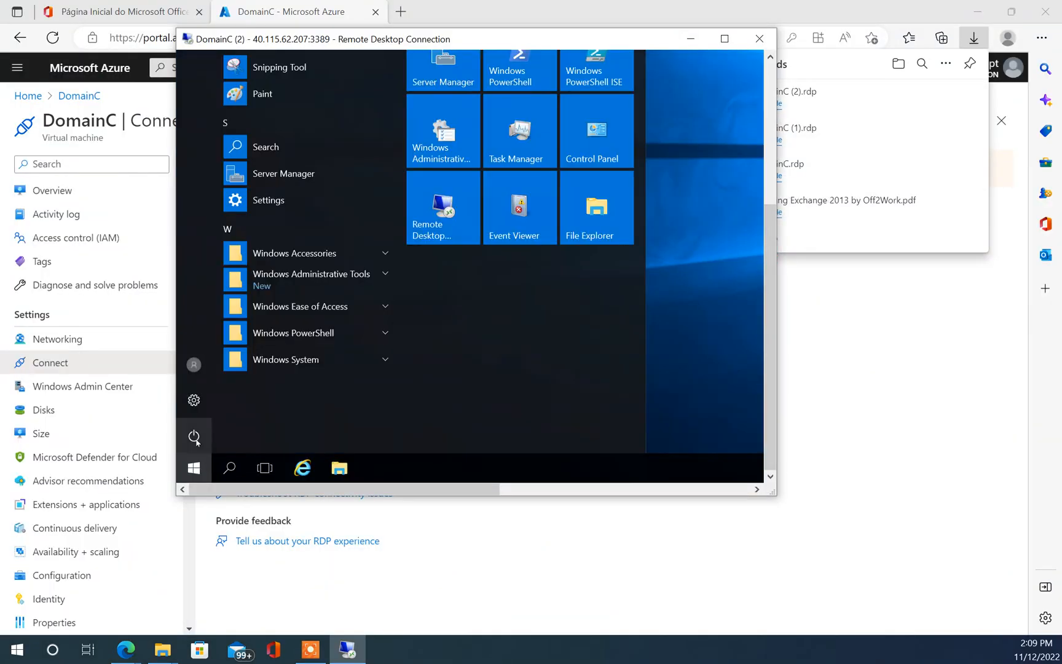
{"action": "left_click", "coordinate": [199, 376]}
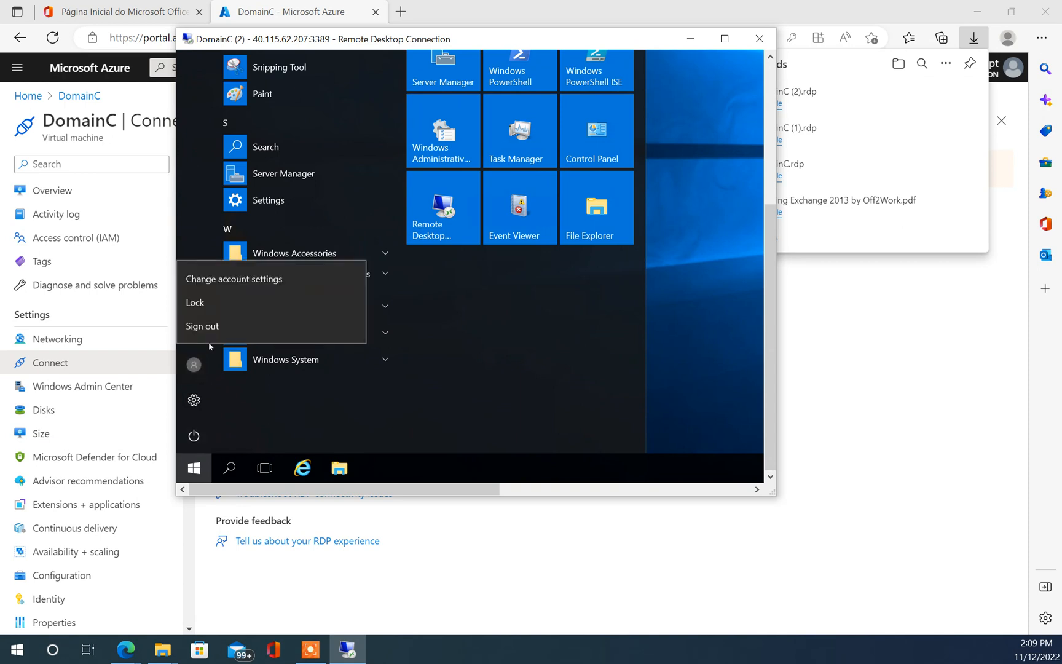
{"action": "left_click", "coordinate": [208, 325]}
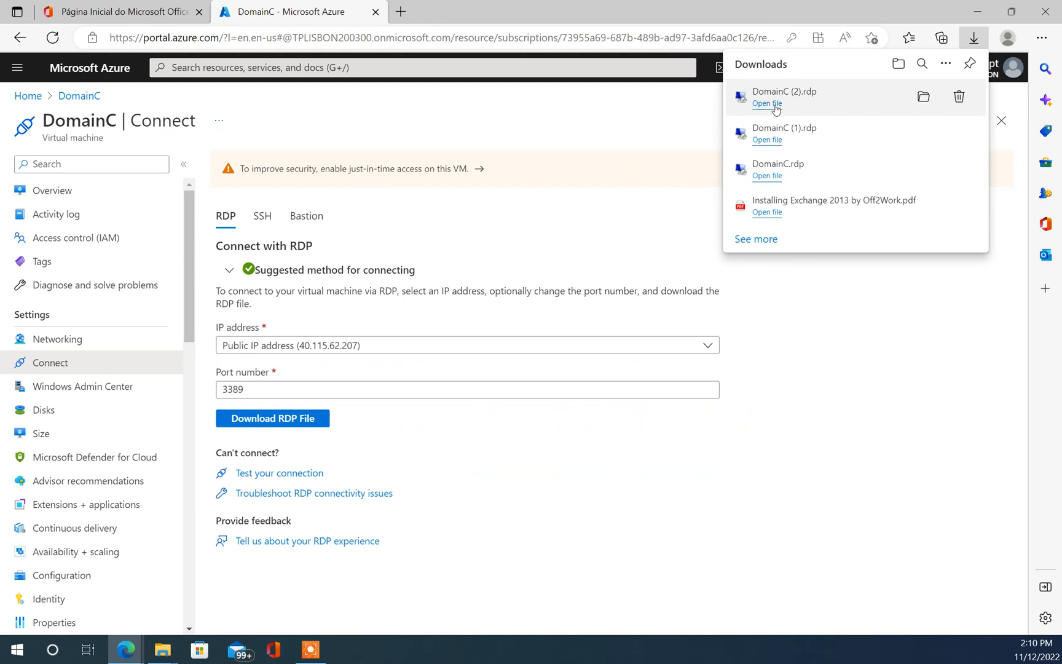
Reconnect to the VM with DomainC (2).rdp, enter the account password, and accept the untrusted publisher and certificate
{"action": "left_click", "coordinate": [776, 109]}
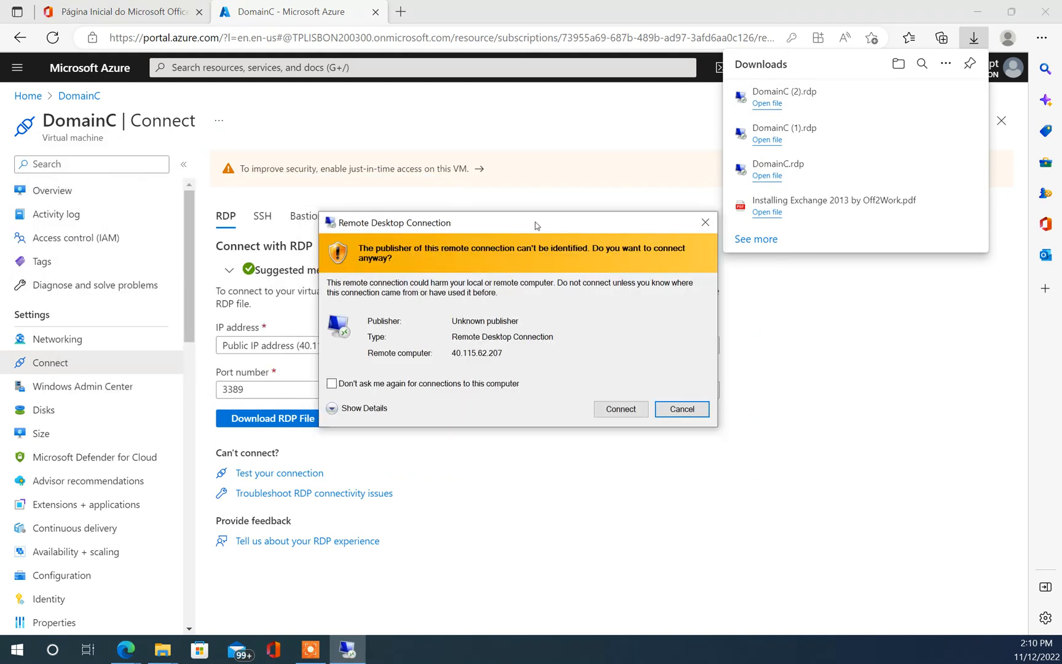
{"action": "left_click", "coordinate": [618, 409]}
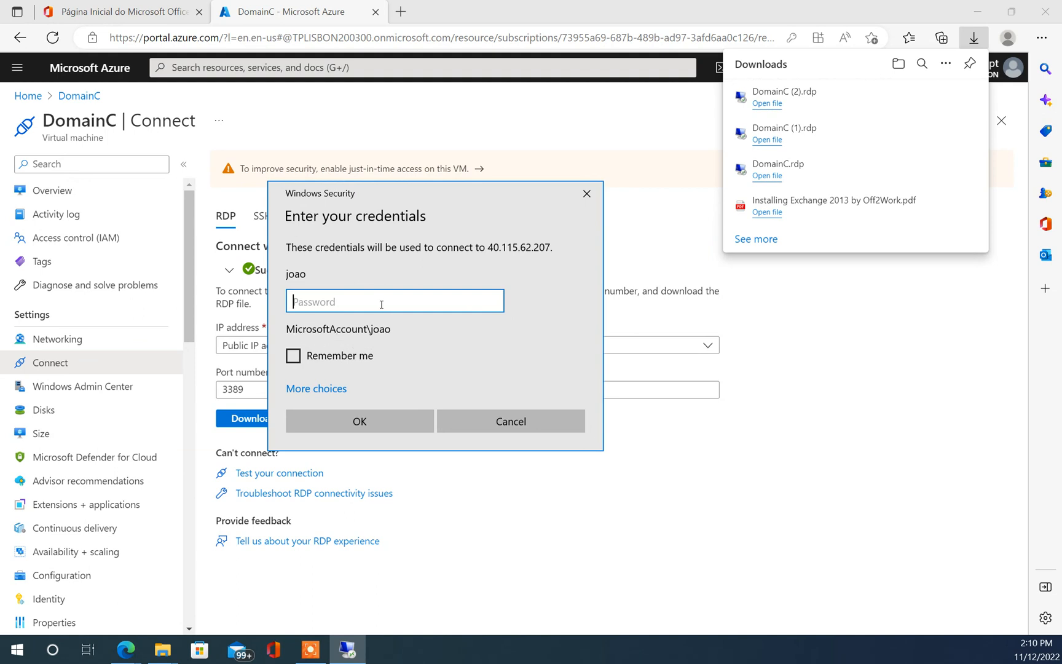
{"action": "type", "text": "••••••••••••"}
{"action": "key", "text": "Return"}
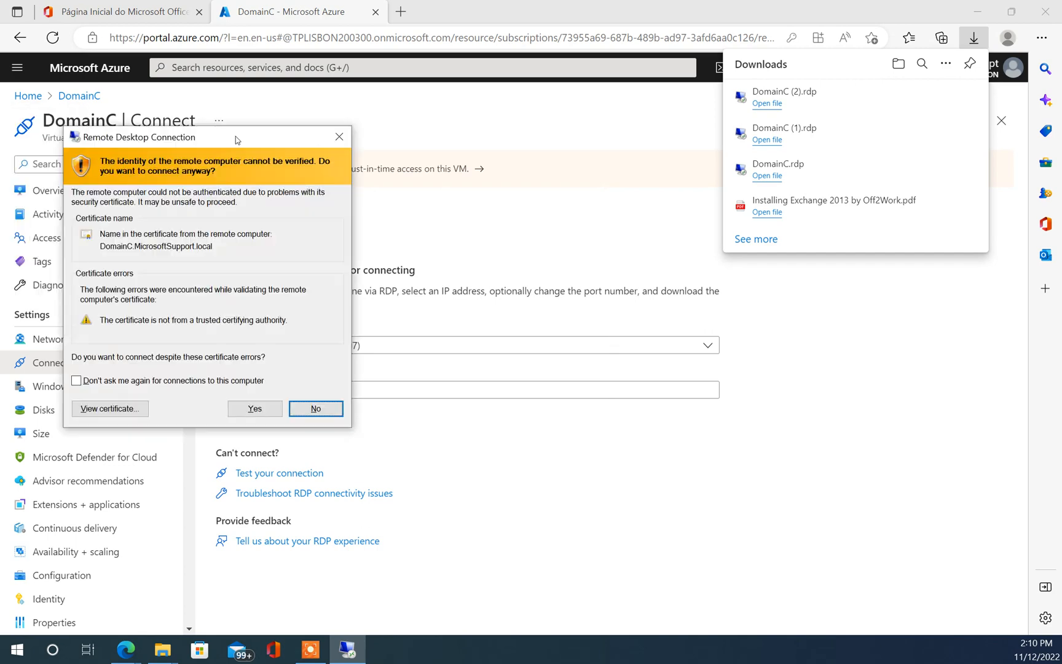
{"action": "left_click", "coordinate": [471, 421]}
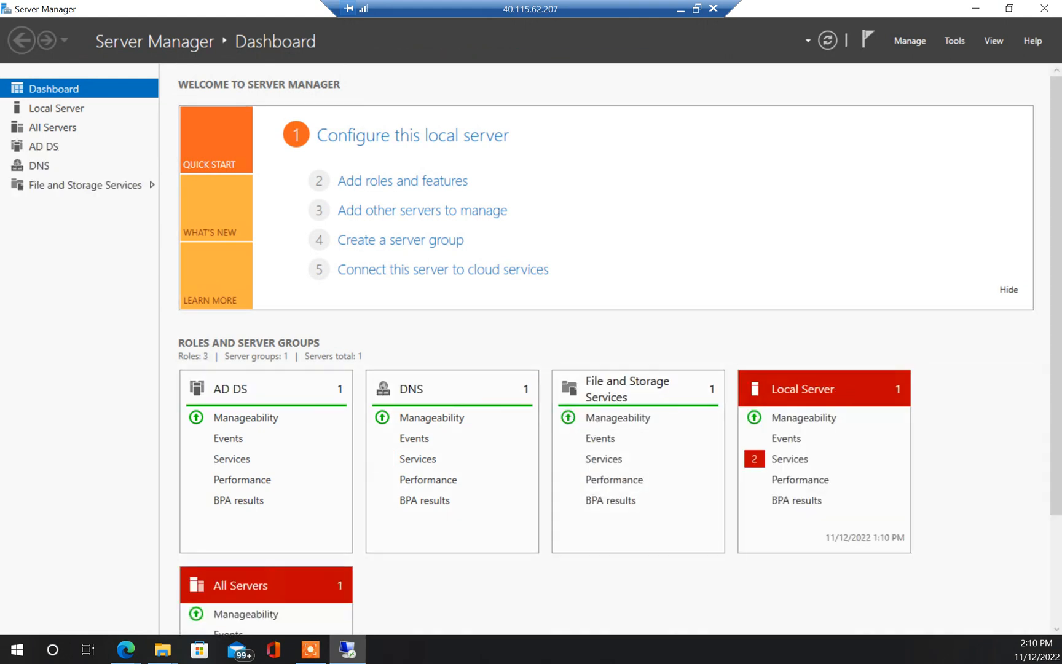
Show the remote session in a window enlarged to nearly the full screen width, and open the server's Start menu
{"action": "left_click", "coordinate": [697, 10]}
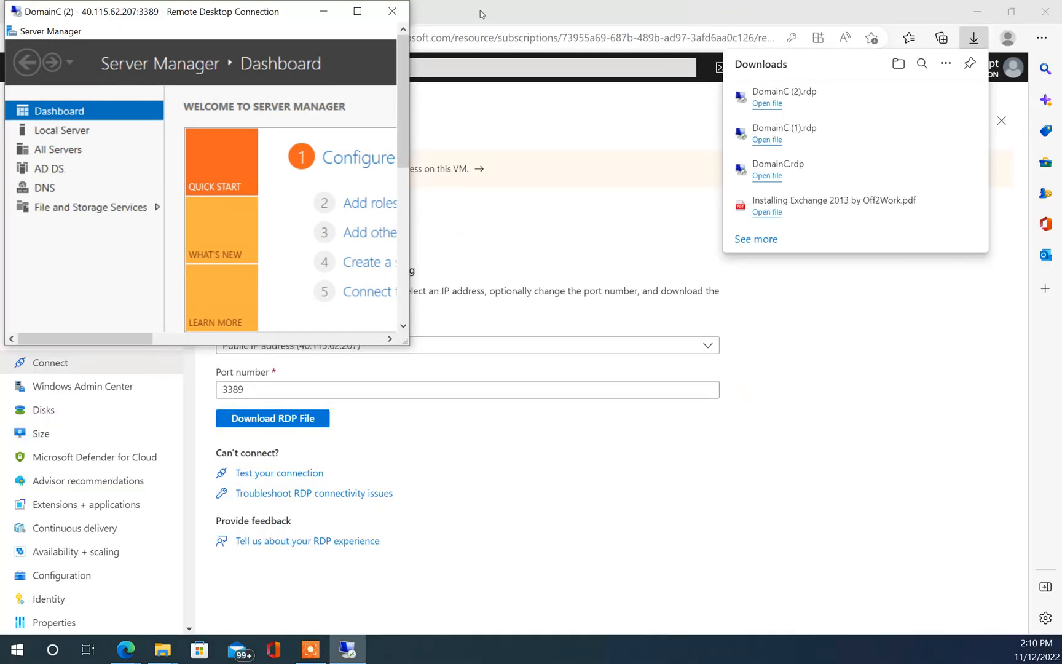
{"action": "left_click", "coordinate": [360, 19]}
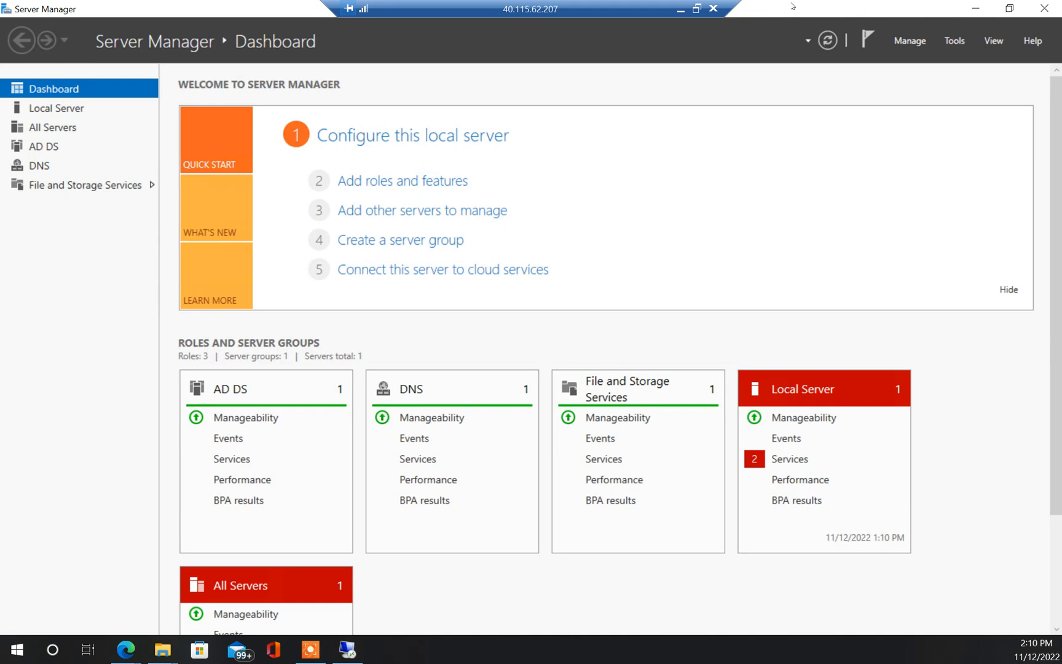
{"action": "left_click", "coordinate": [697, 8]}
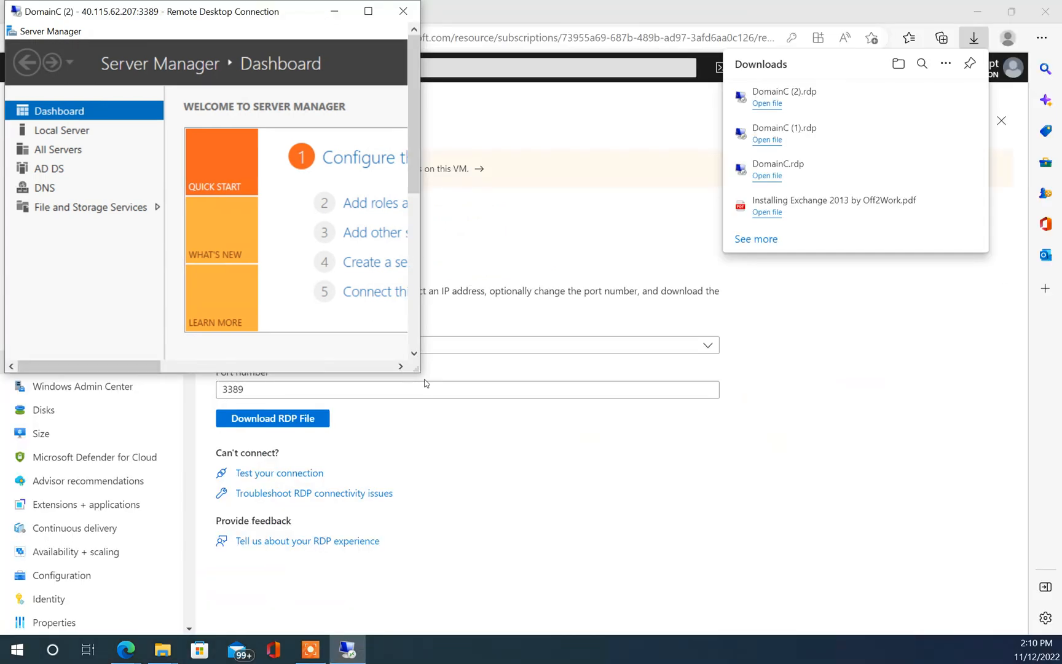
{"action": "left_click_drag", "start_coordinate": [416, 369], "coordinate": [854, 550]}
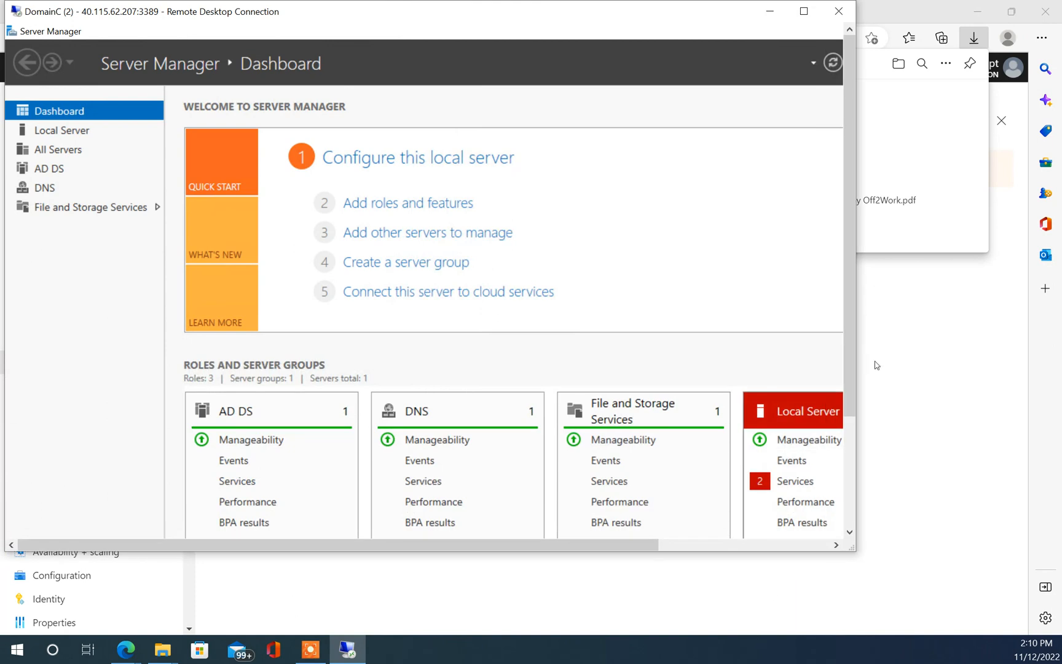
{"action": "left_click_drag", "start_coordinate": [861, 552], "coordinate": [1057, 551]}
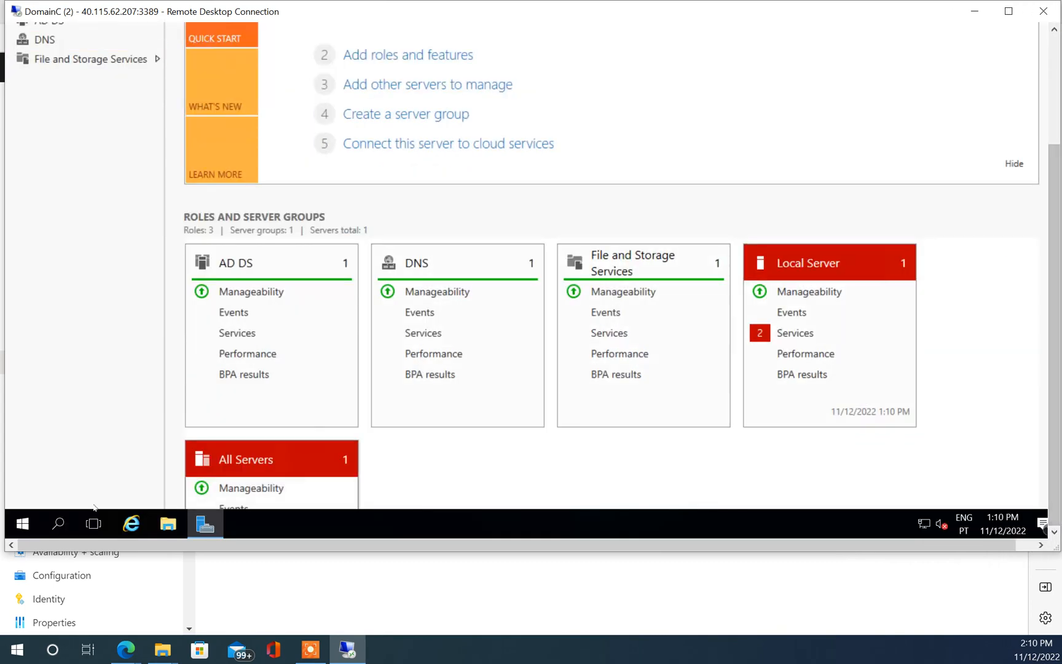
{"action": "left_click", "coordinate": [30, 522]}
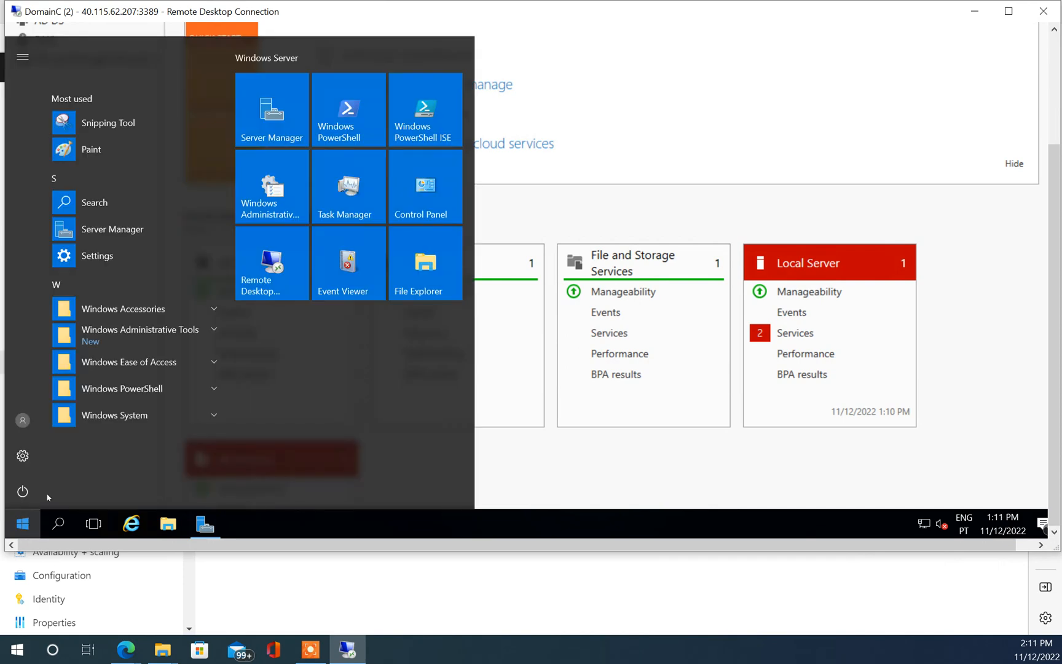